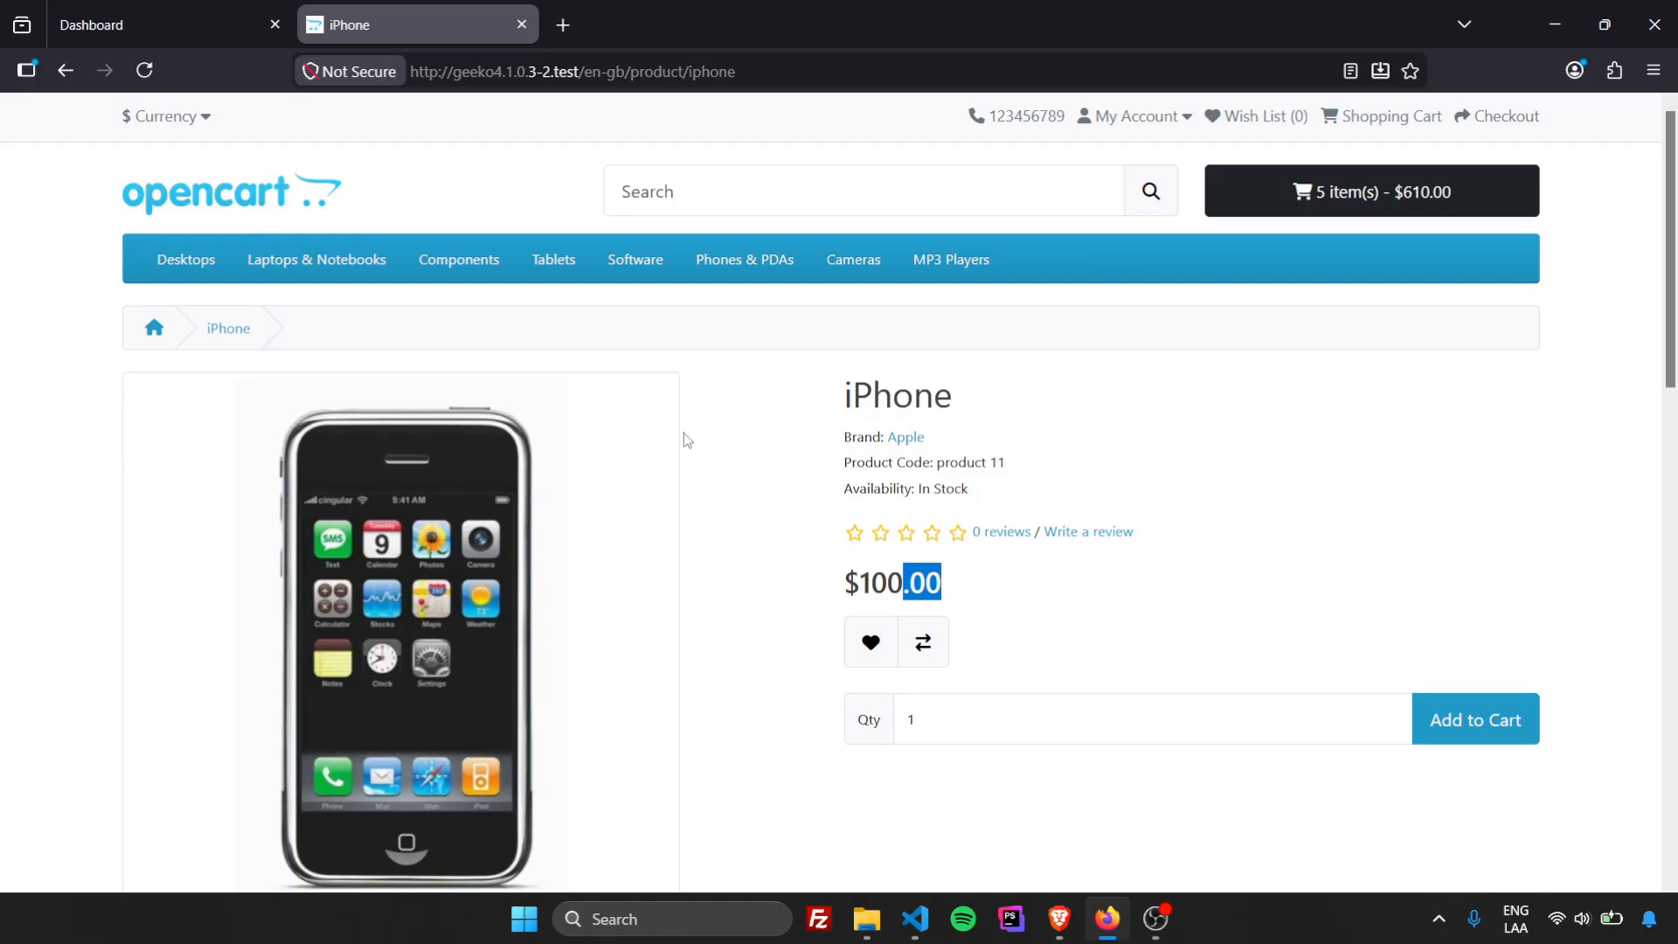
- Open the iPhone product for editing in the store admin's catalog and add a new row to its discounts
left_click(178, 34)
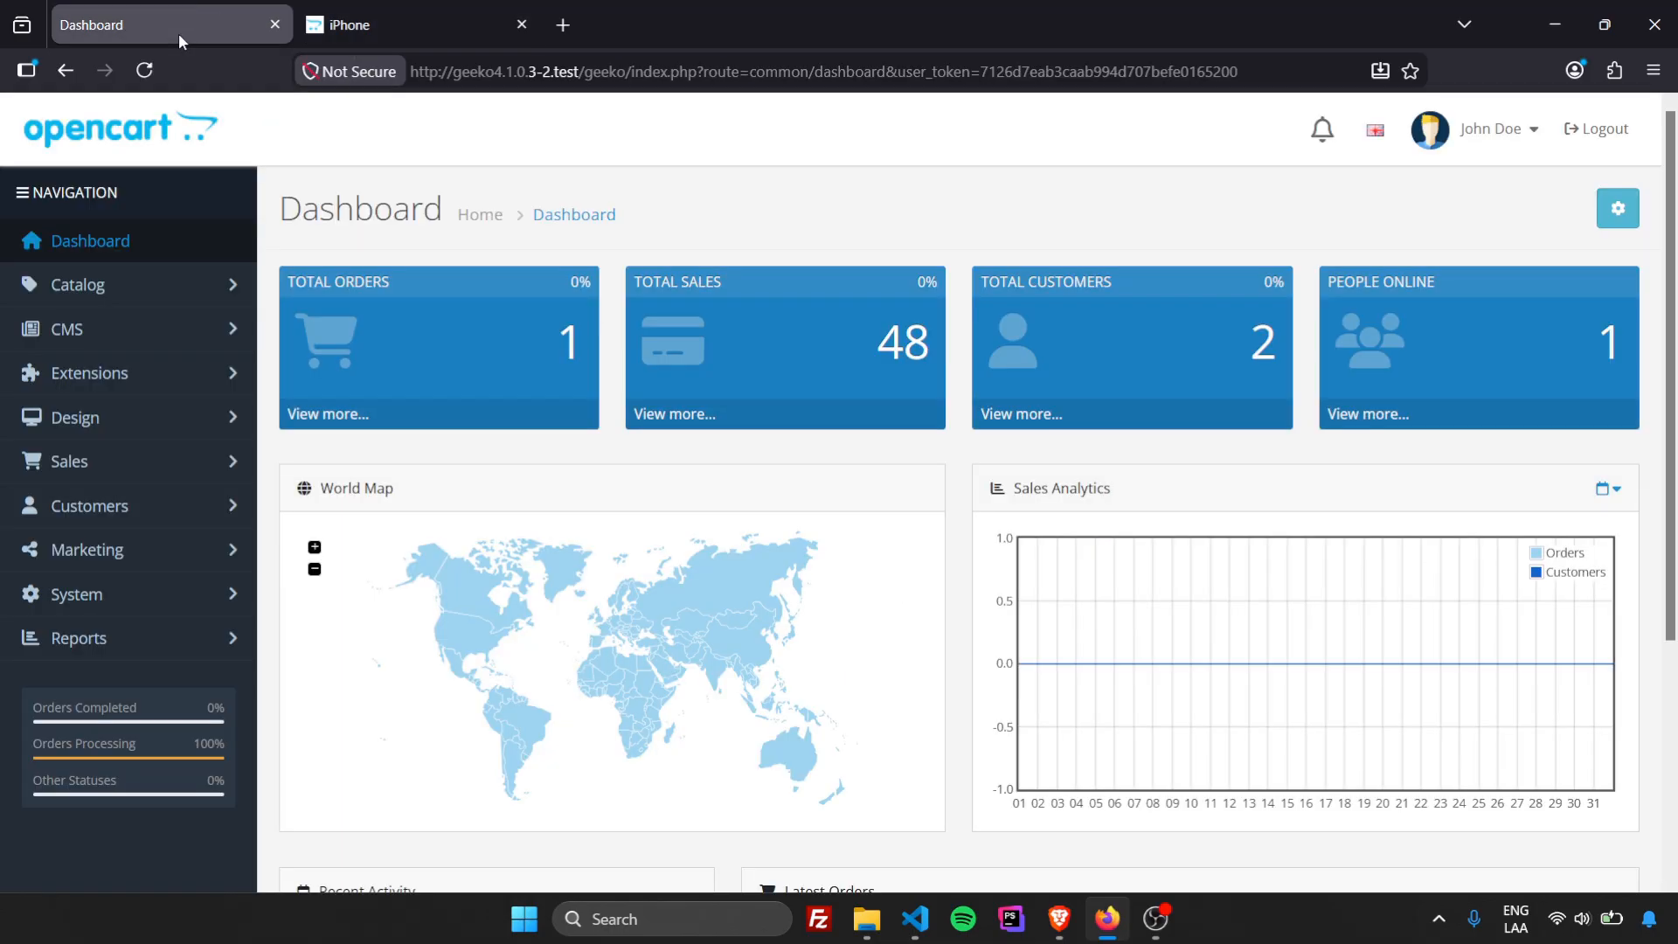
left_click(217, 291)
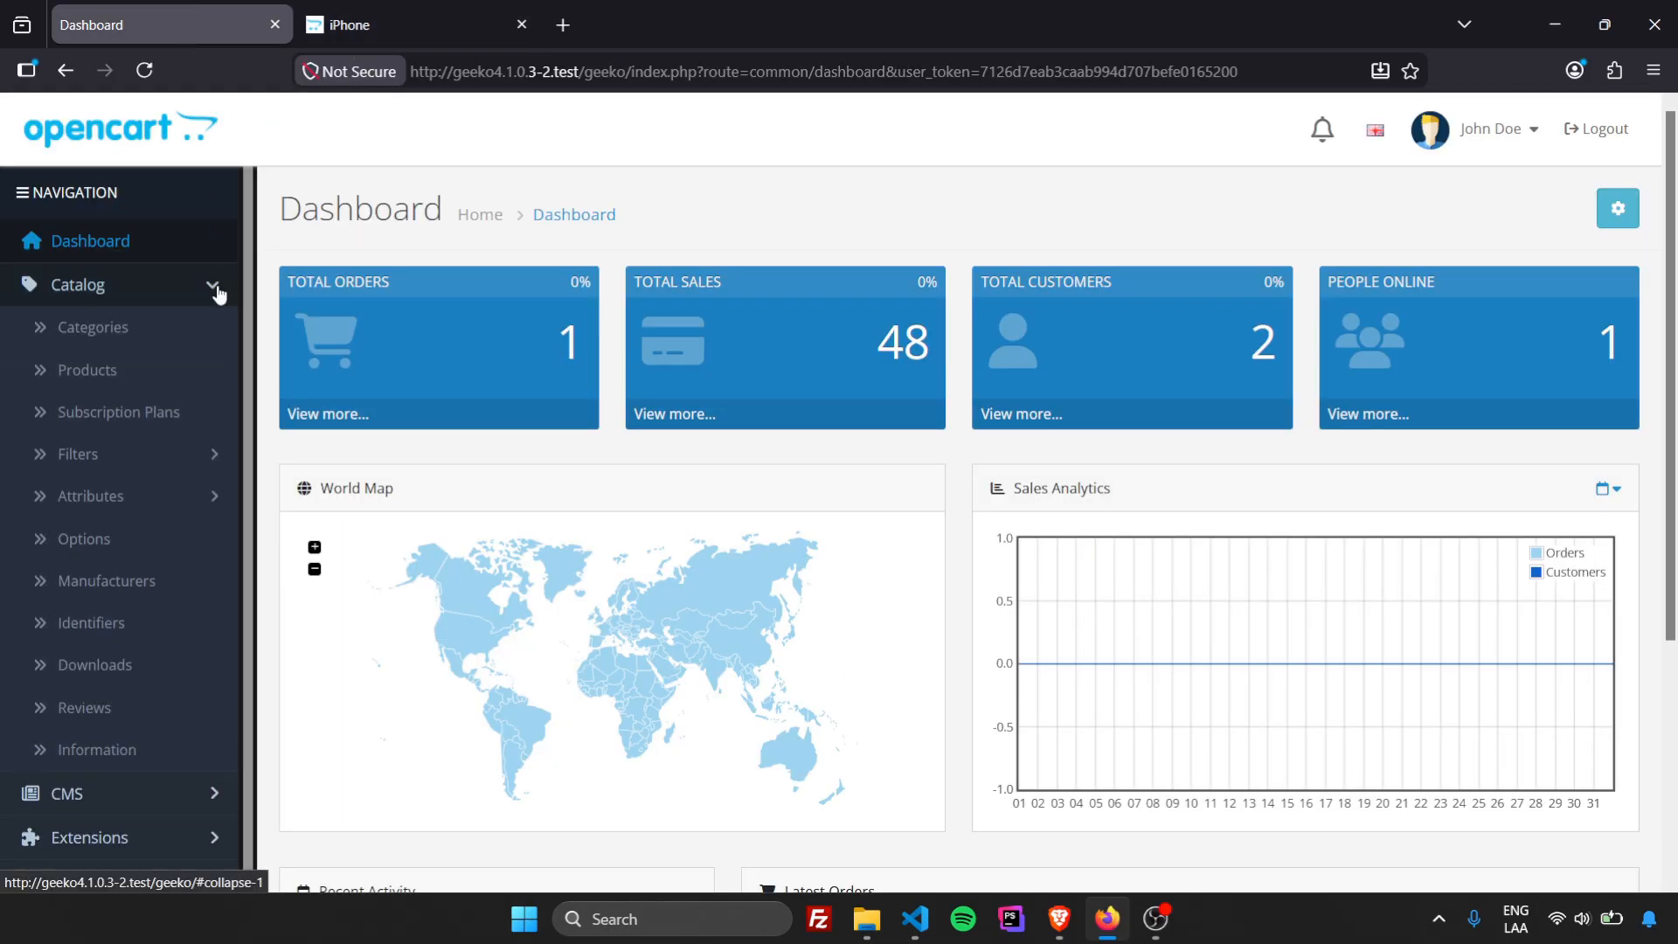
left_click(198, 384)
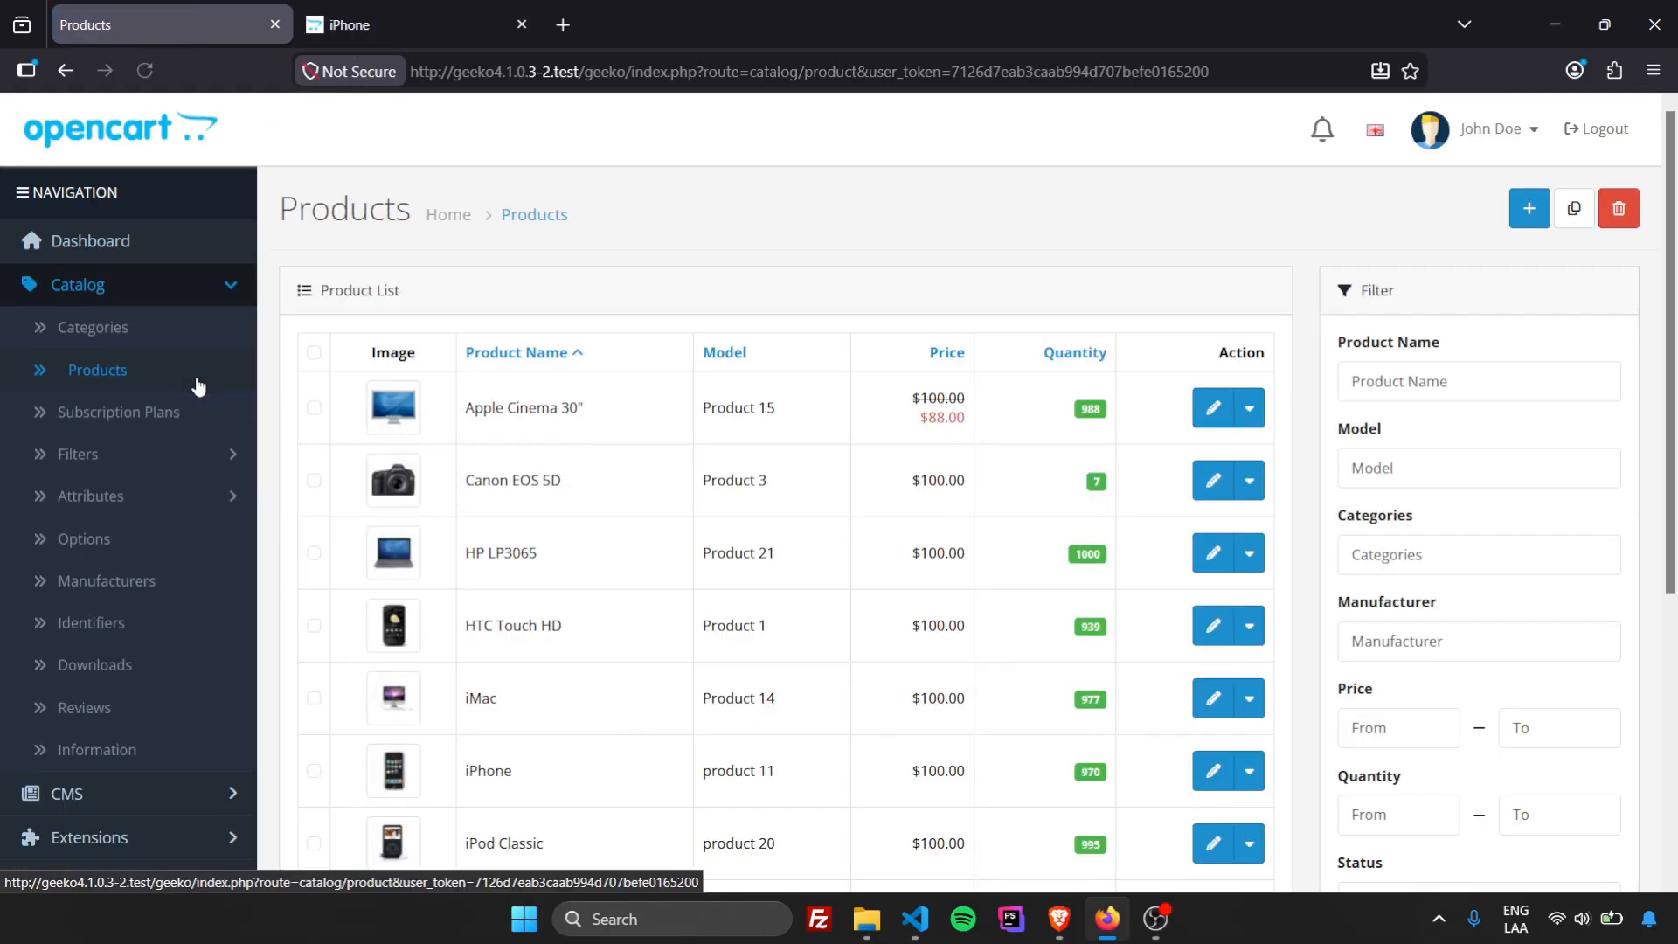
left_click(1211, 772)
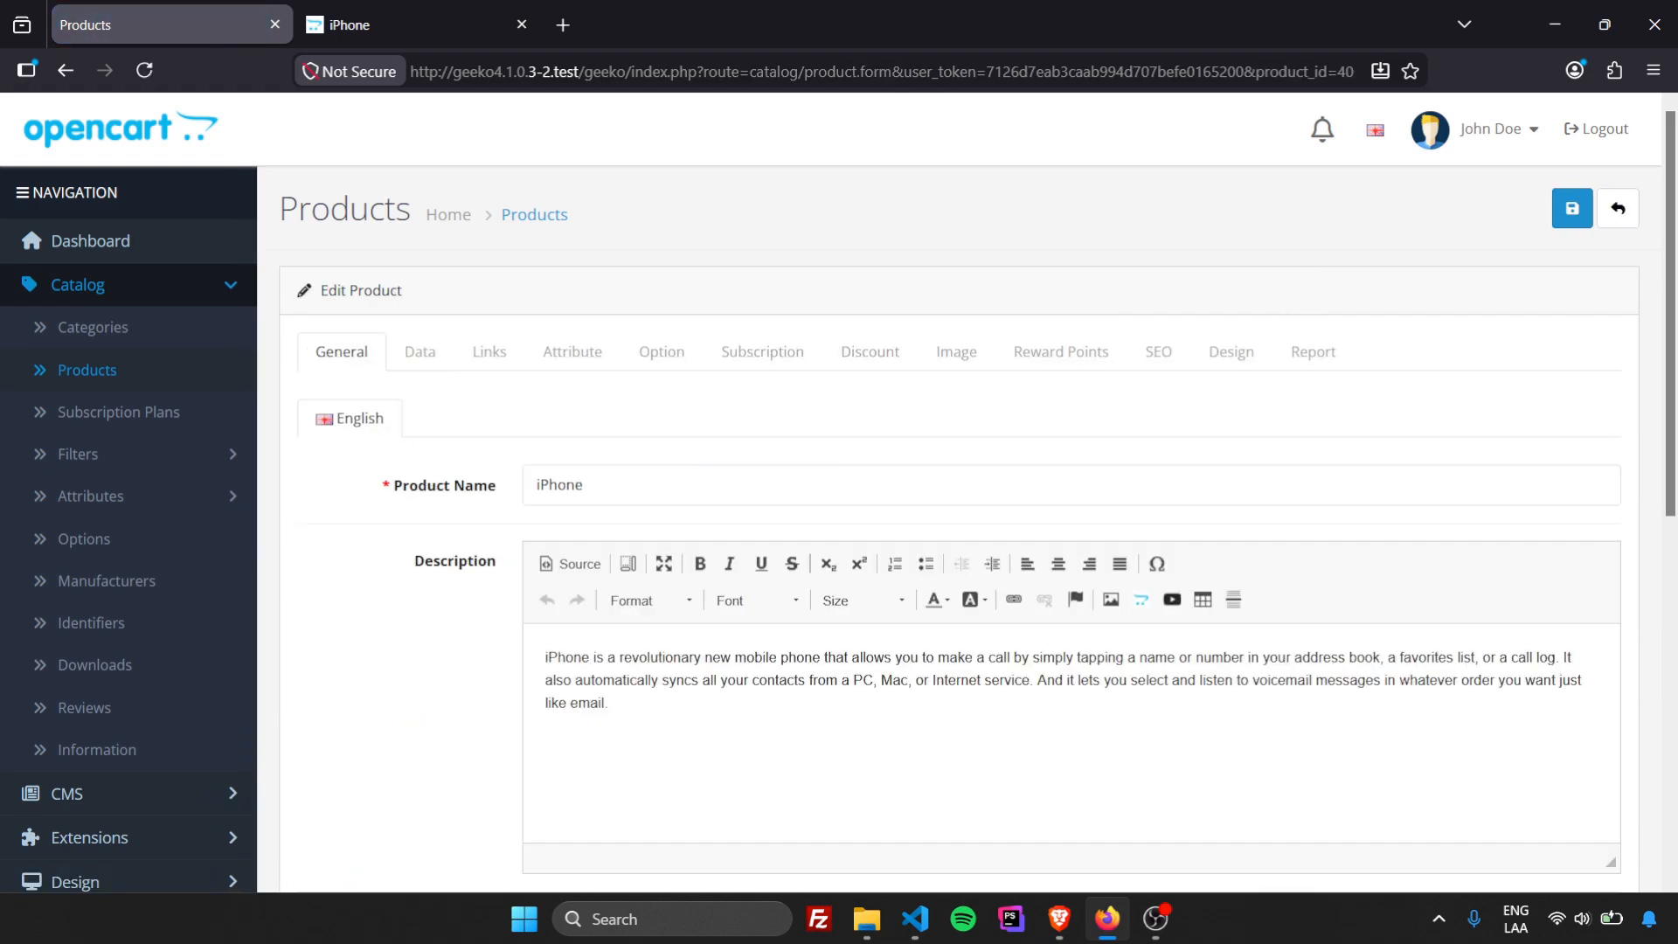
left_click(860, 354)
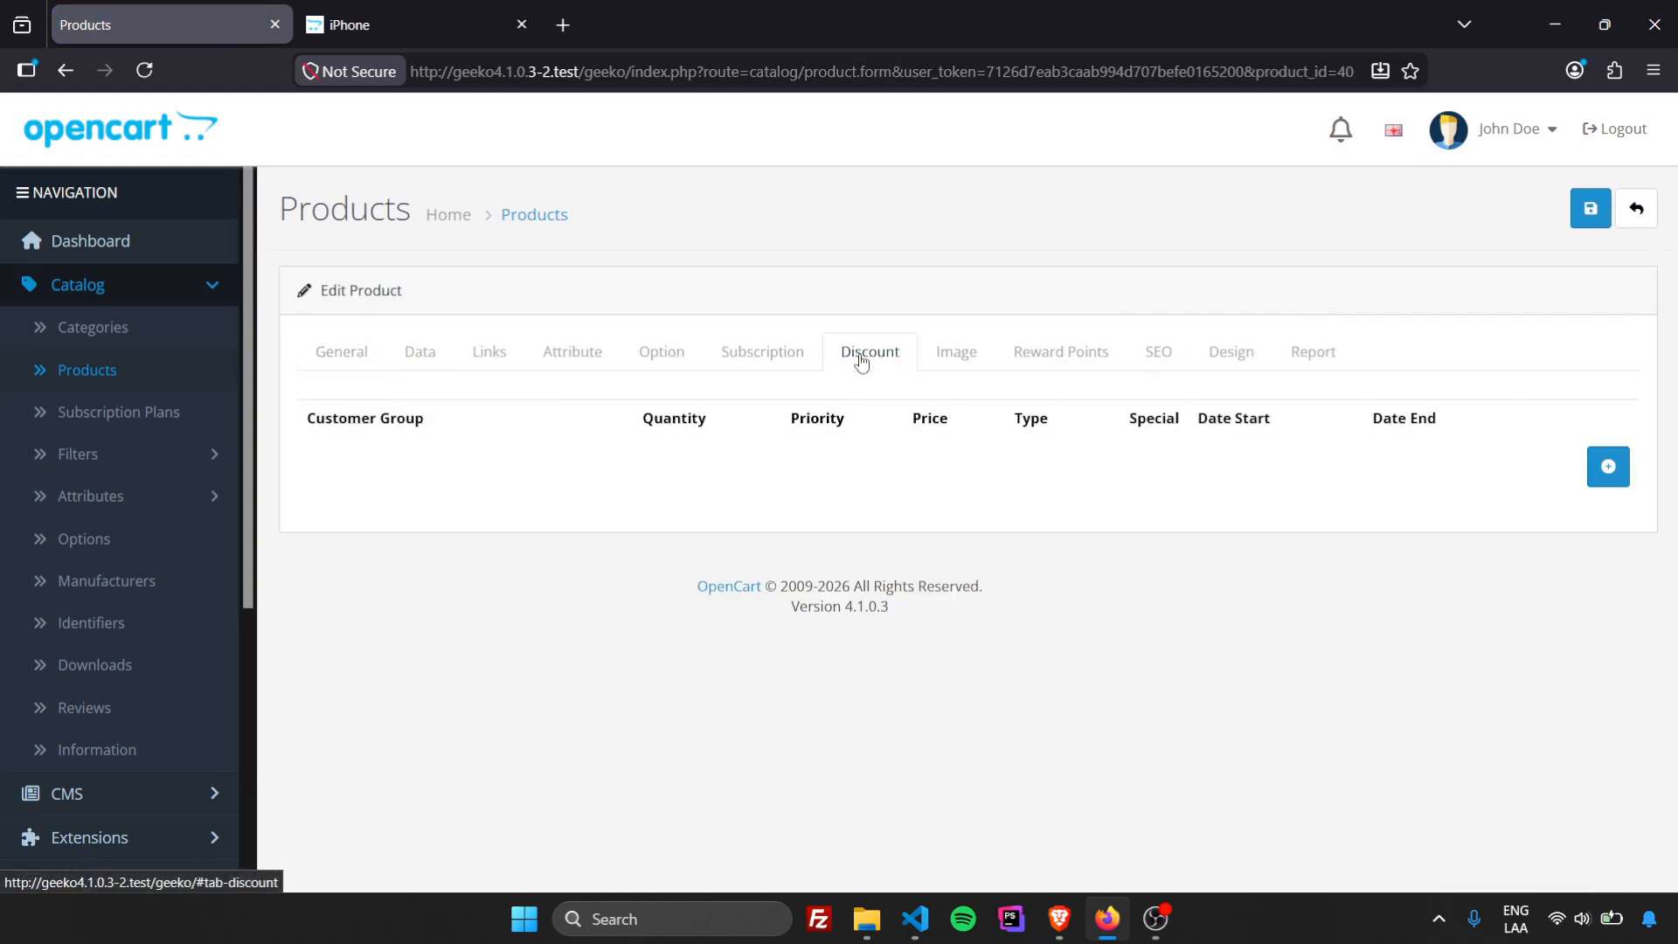
left_click(1608, 466)
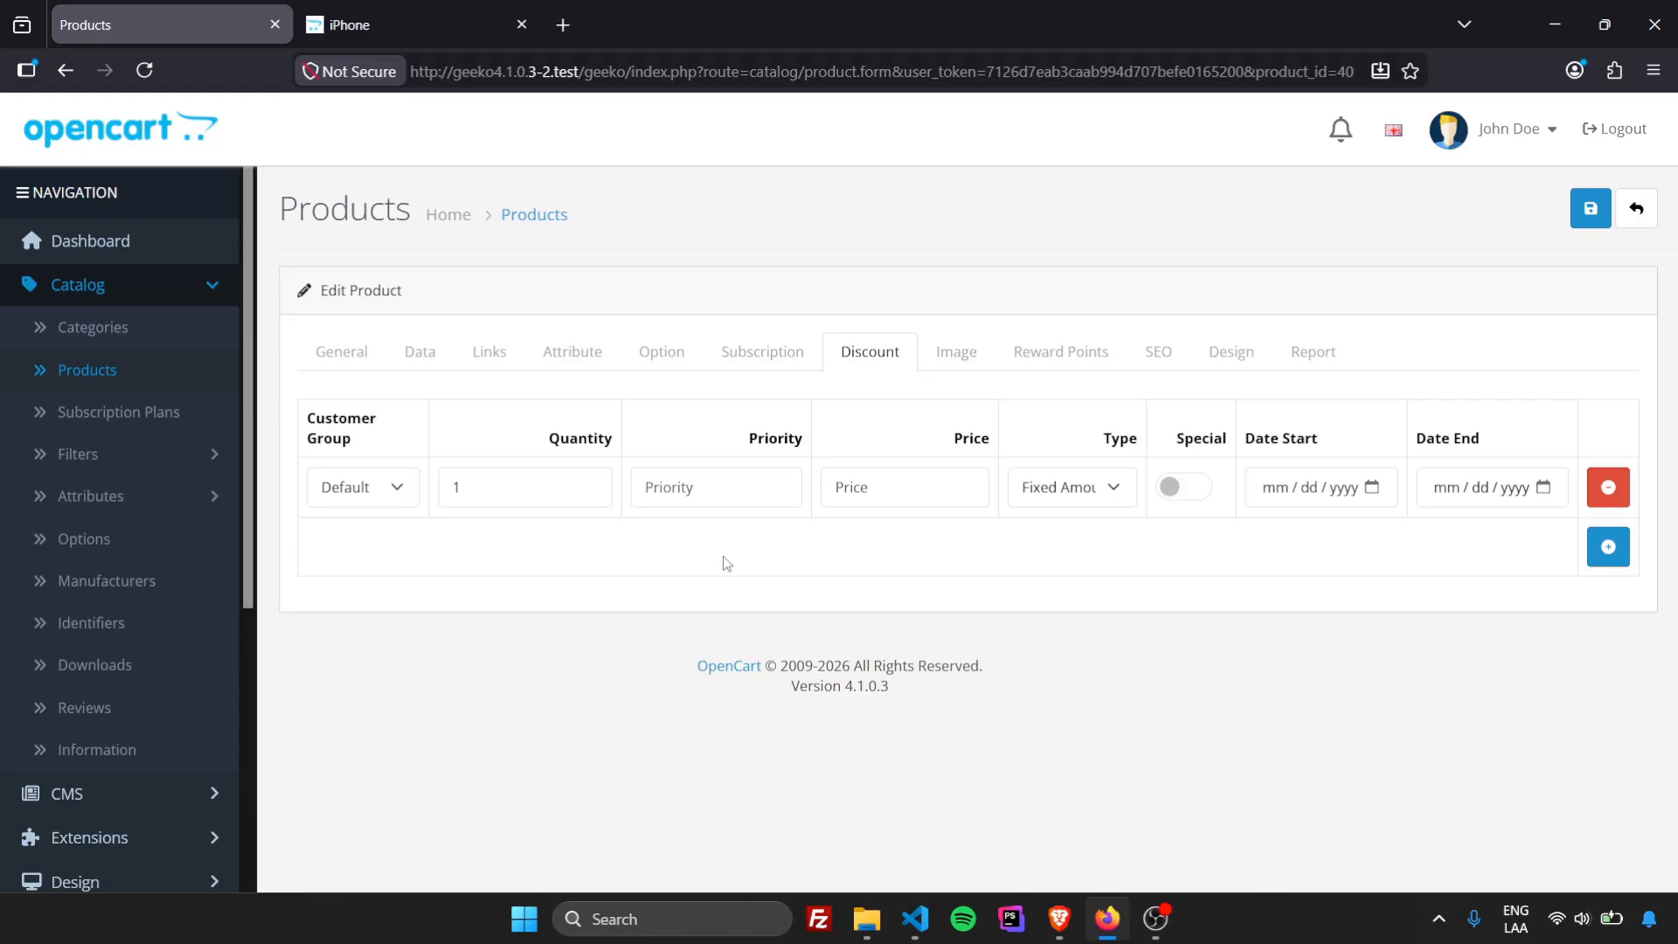
- Examine the customer group choices, quantity and priority fields, and type options of the new discount row
left_click(393, 500)
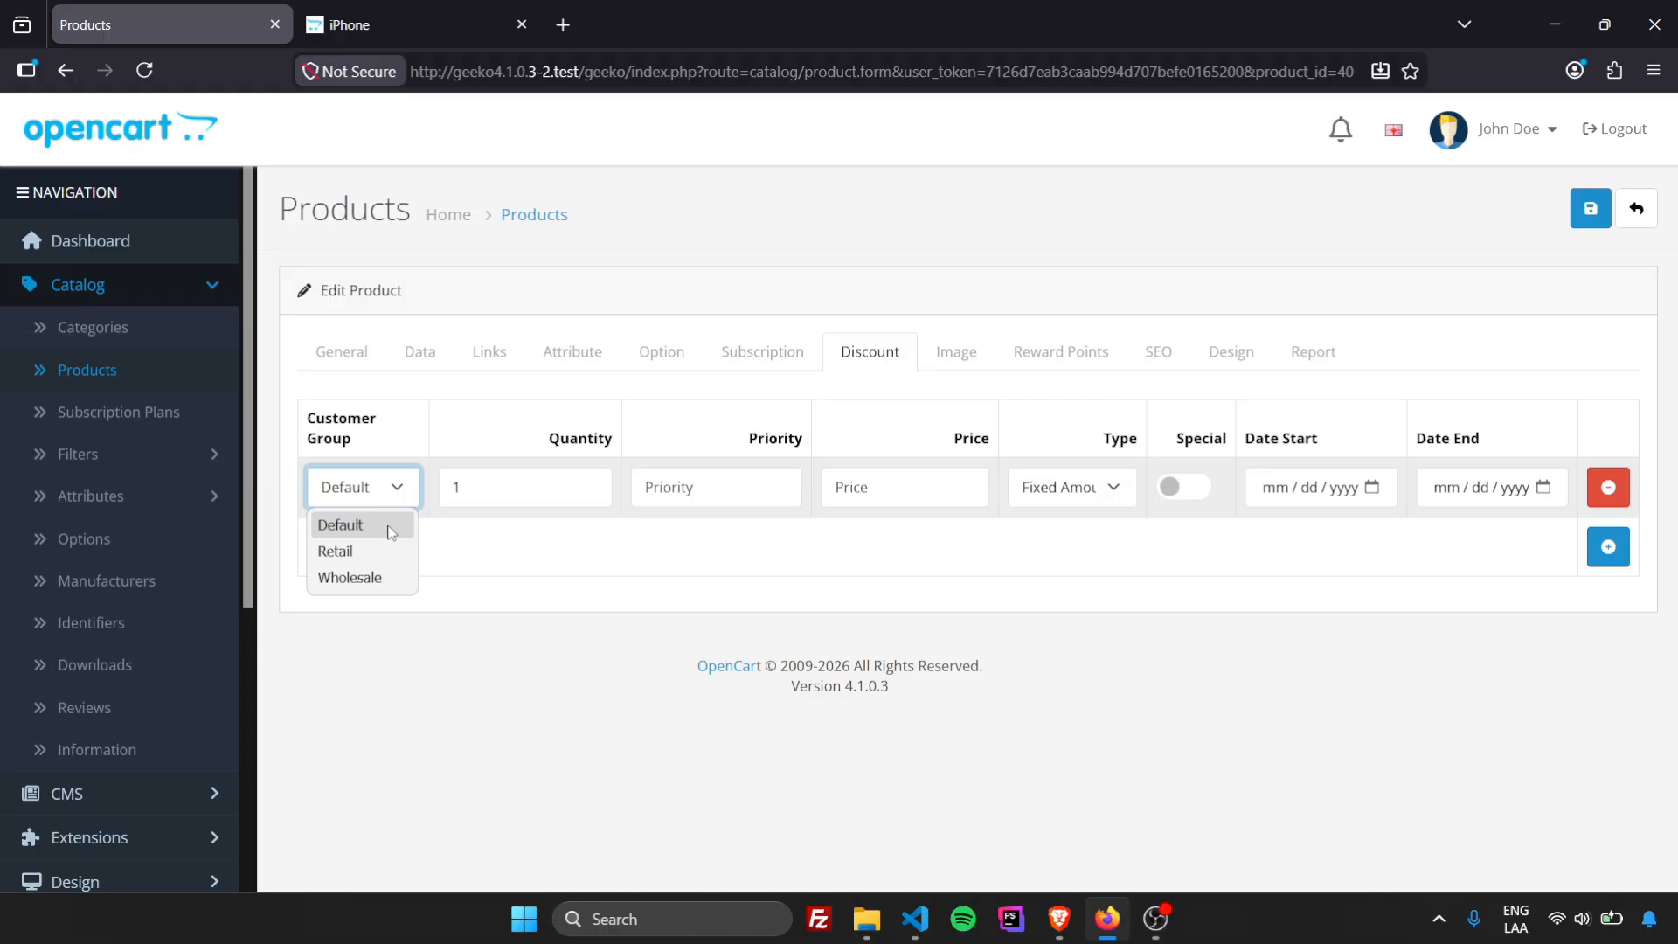
left_click(480, 488)
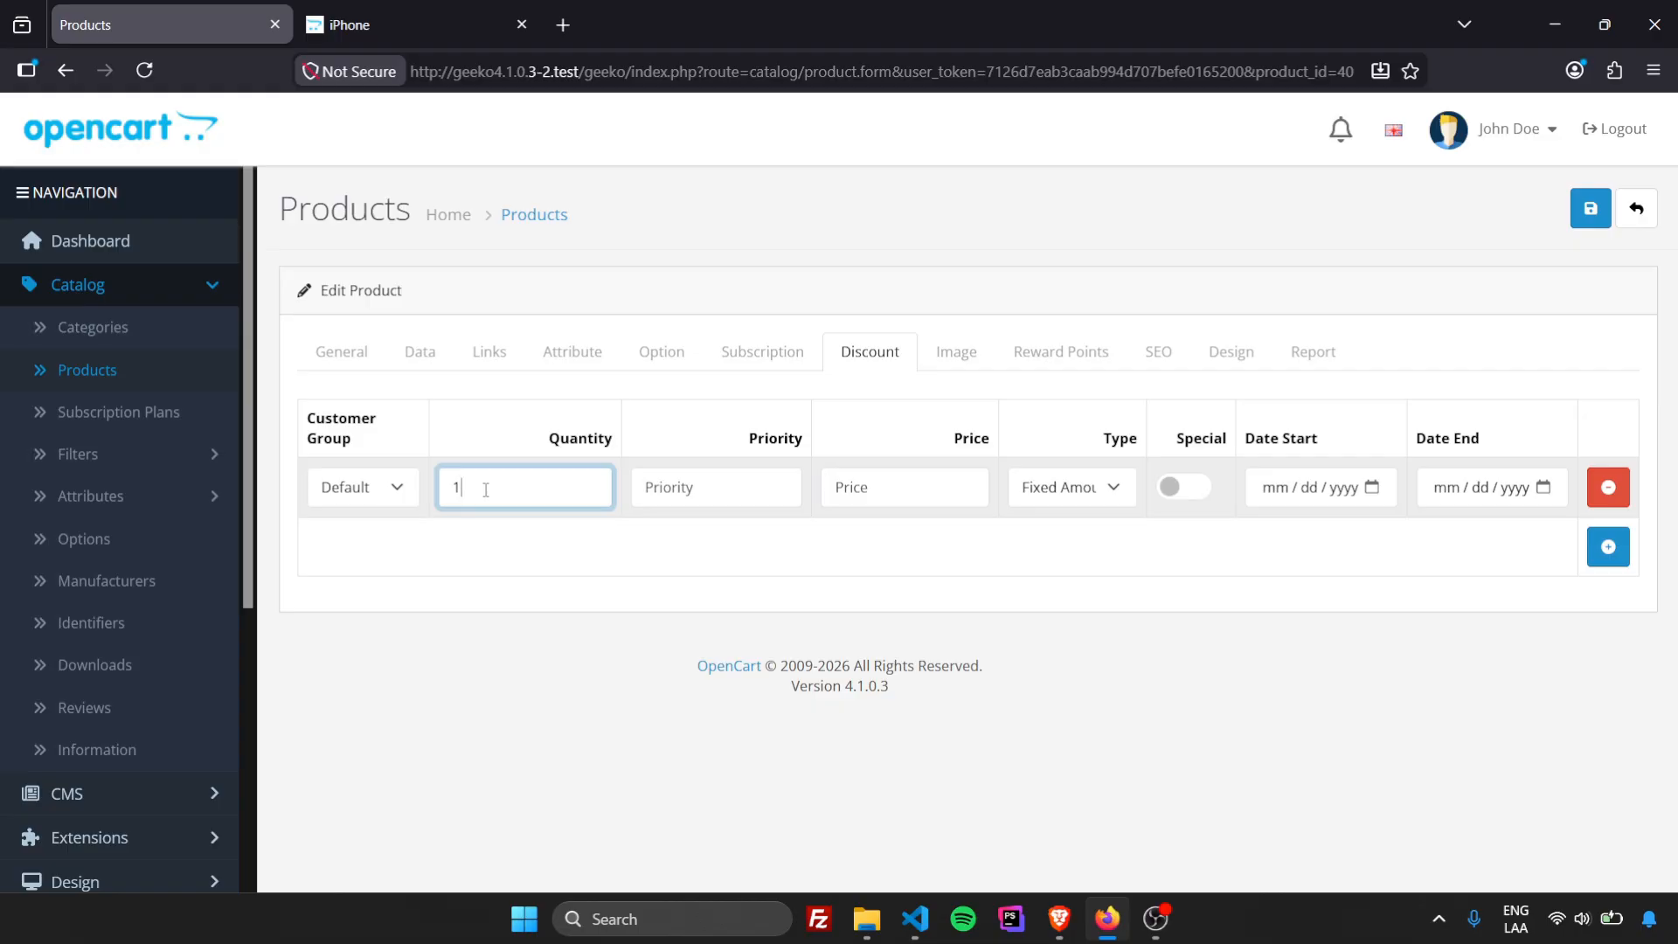
left_click(719, 489)
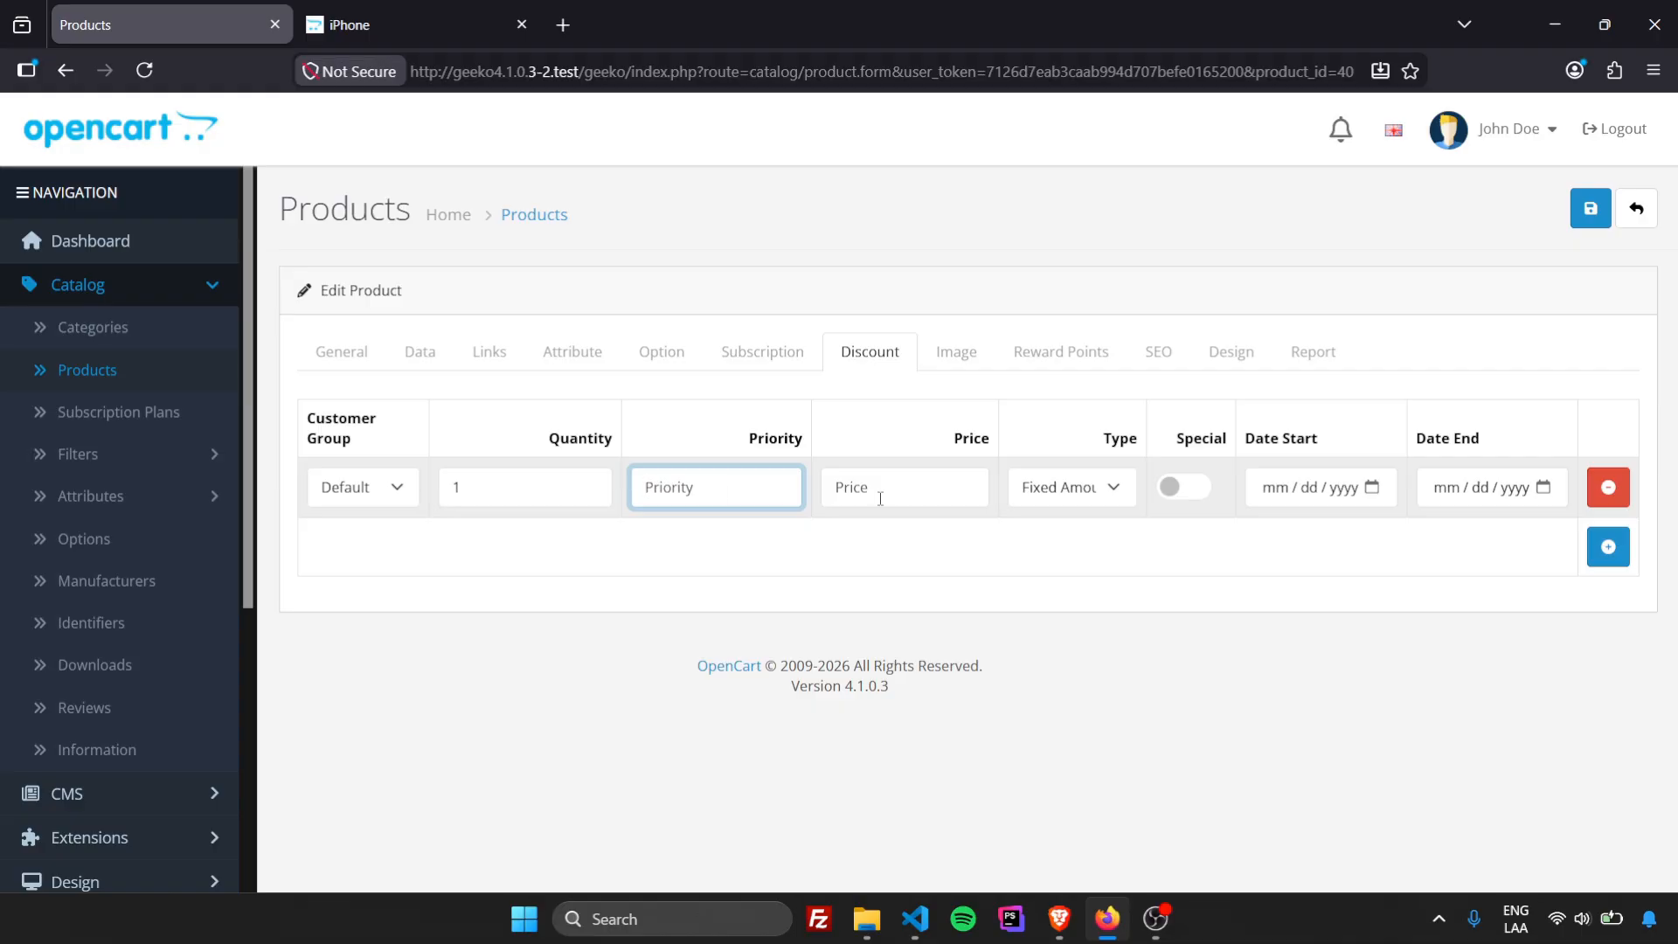
left_click(1048, 494)
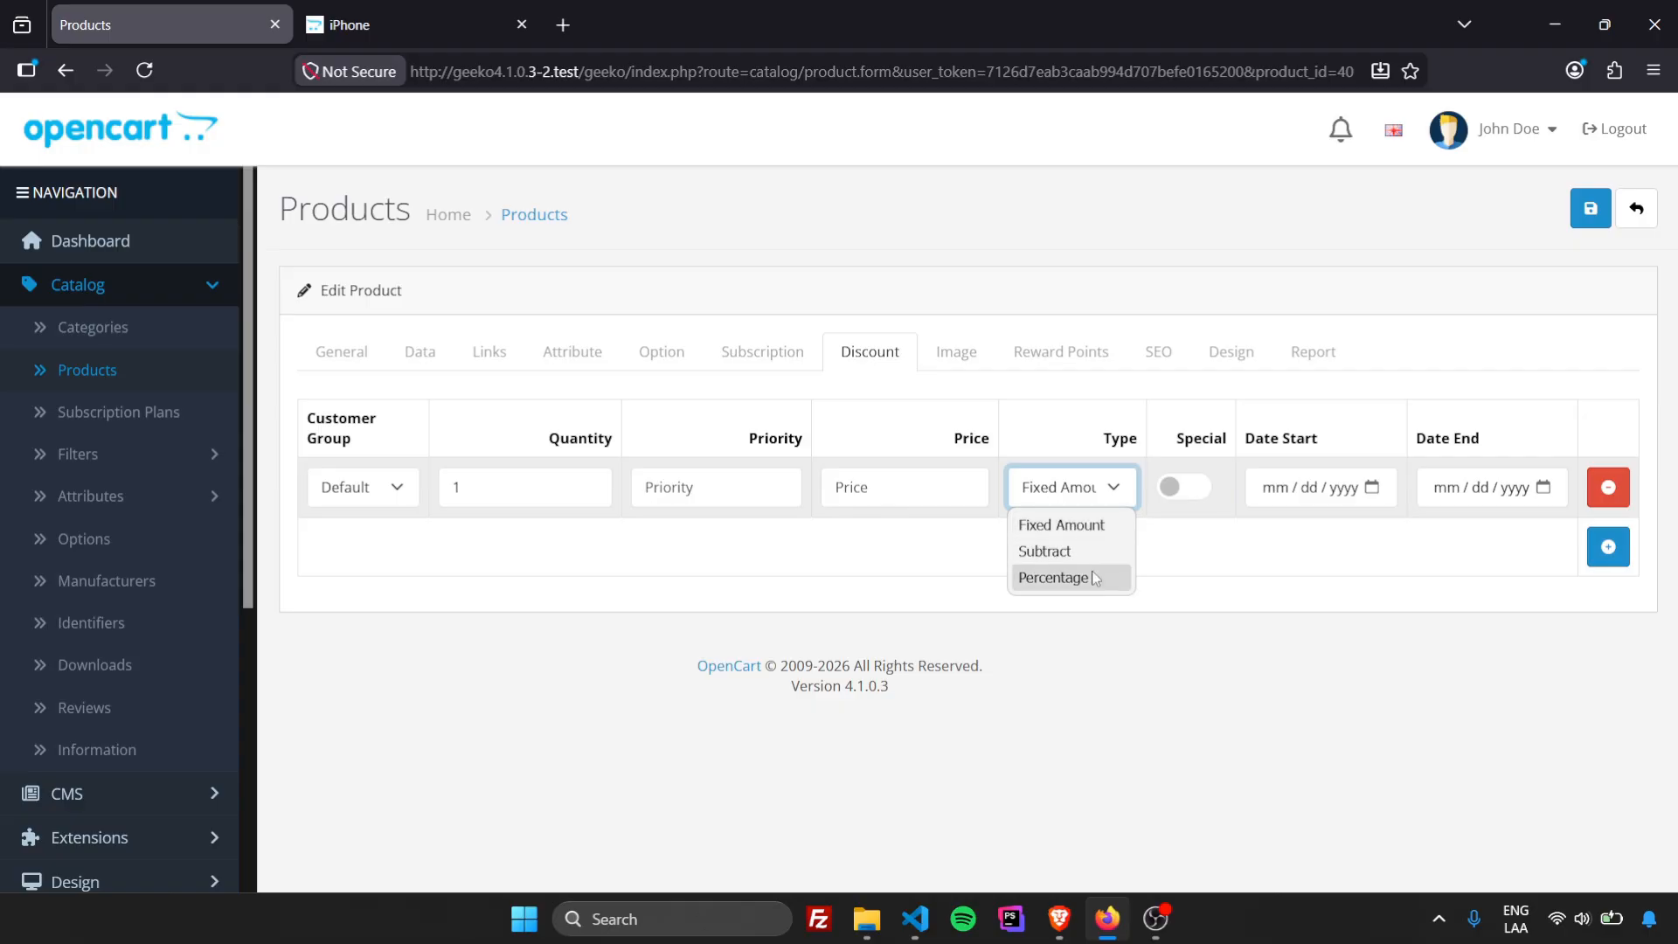
left_click(1168, 535)
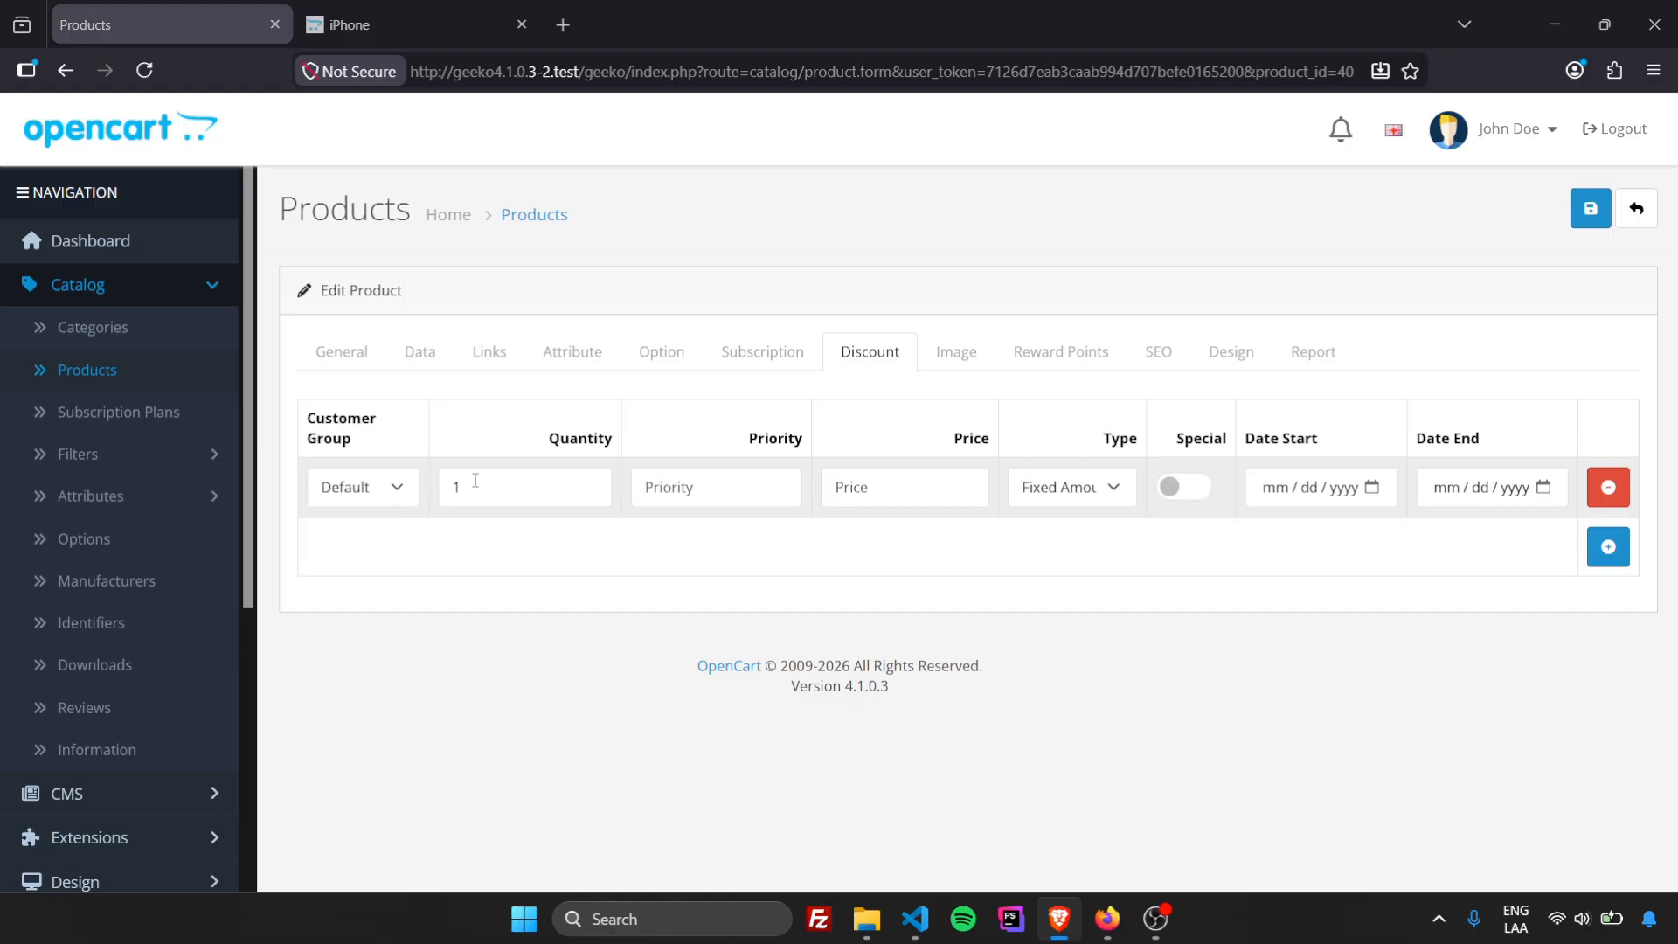
- Fill in the first discount row with quantity 5, priority 1 and price 90, keeping the Fixed Amount type
left_click_drag(497, 478, 396, 489)
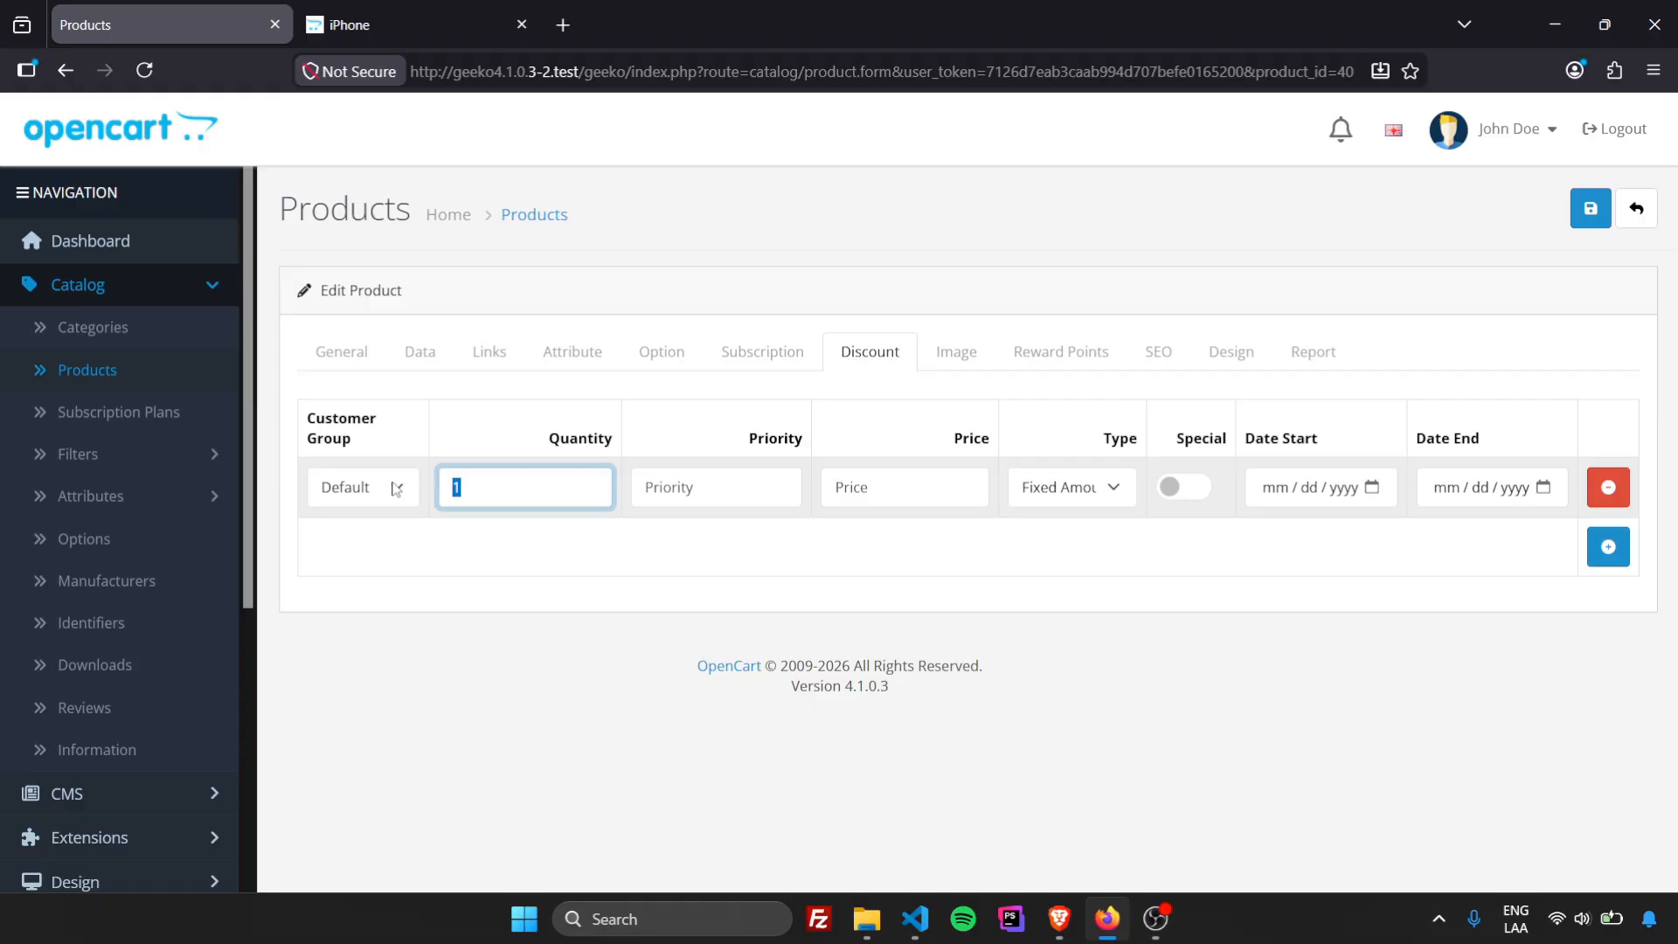
type("5")
left_click(739, 500)
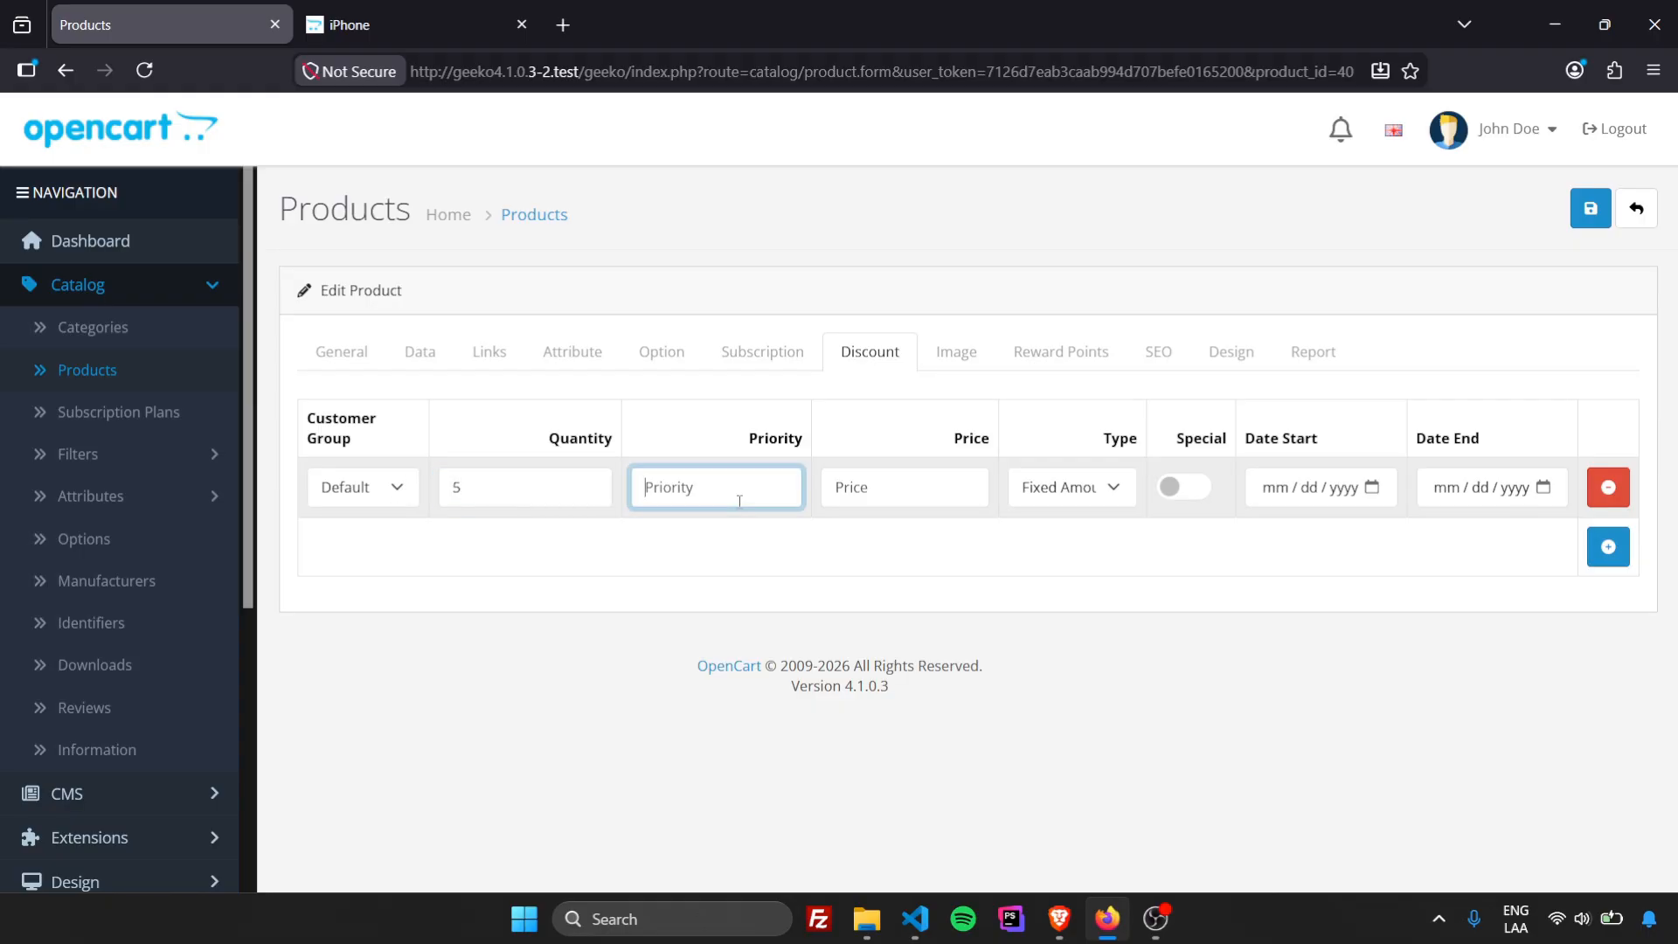
type("1")
left_click(918, 492)
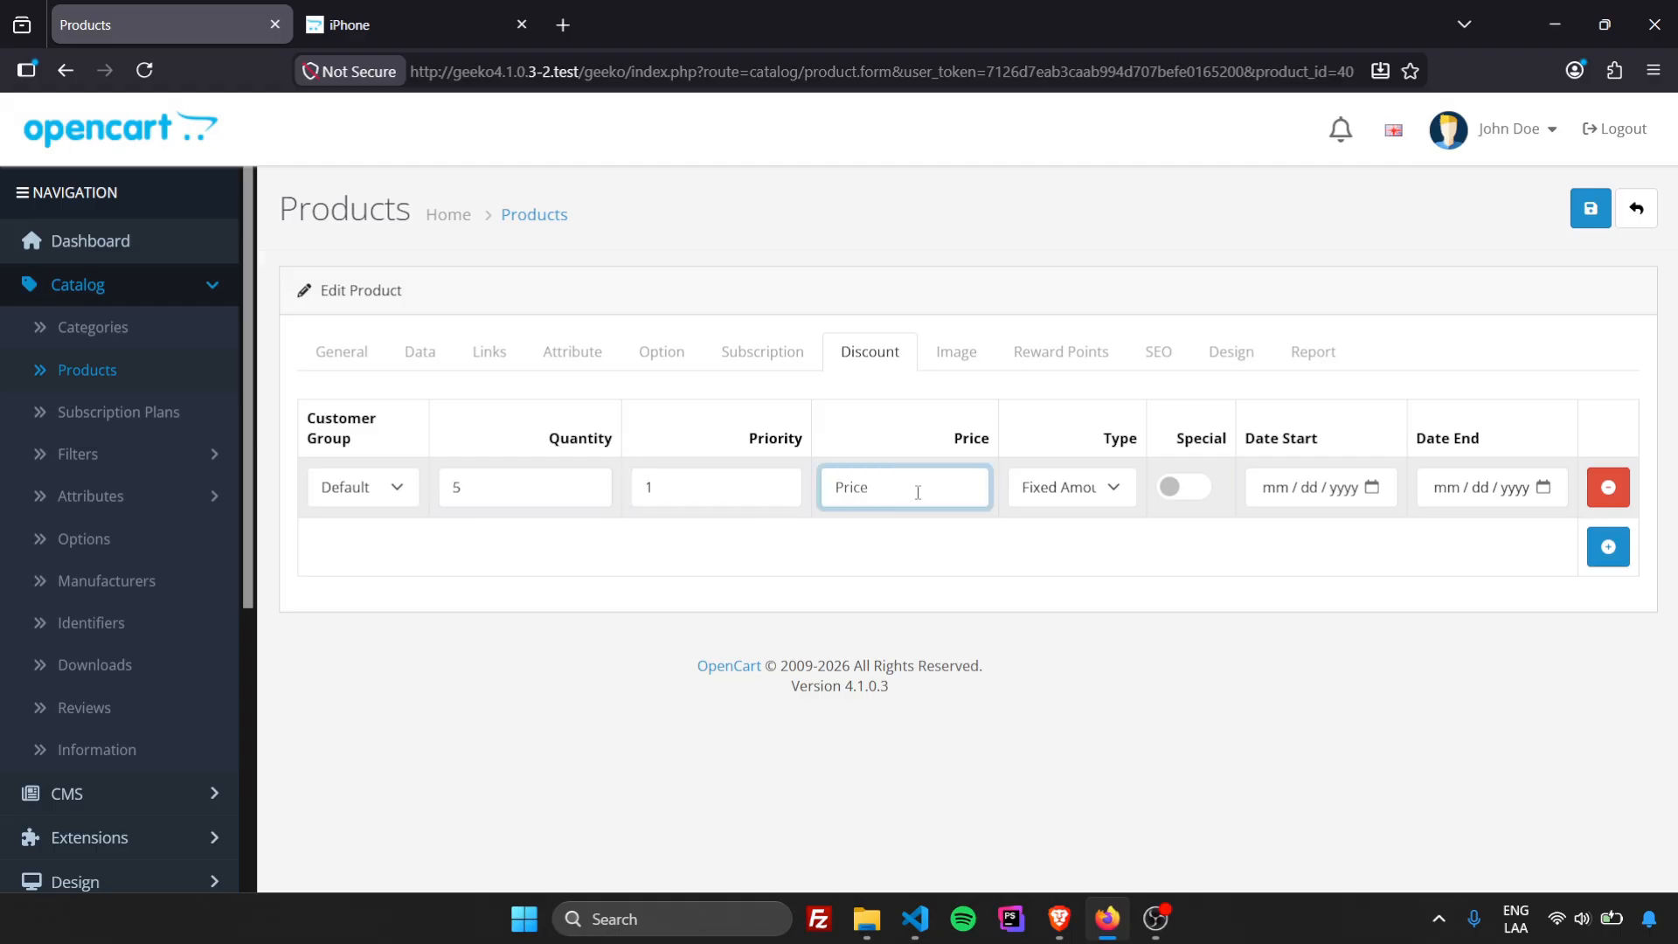
type("90")
left_click(1103, 501)
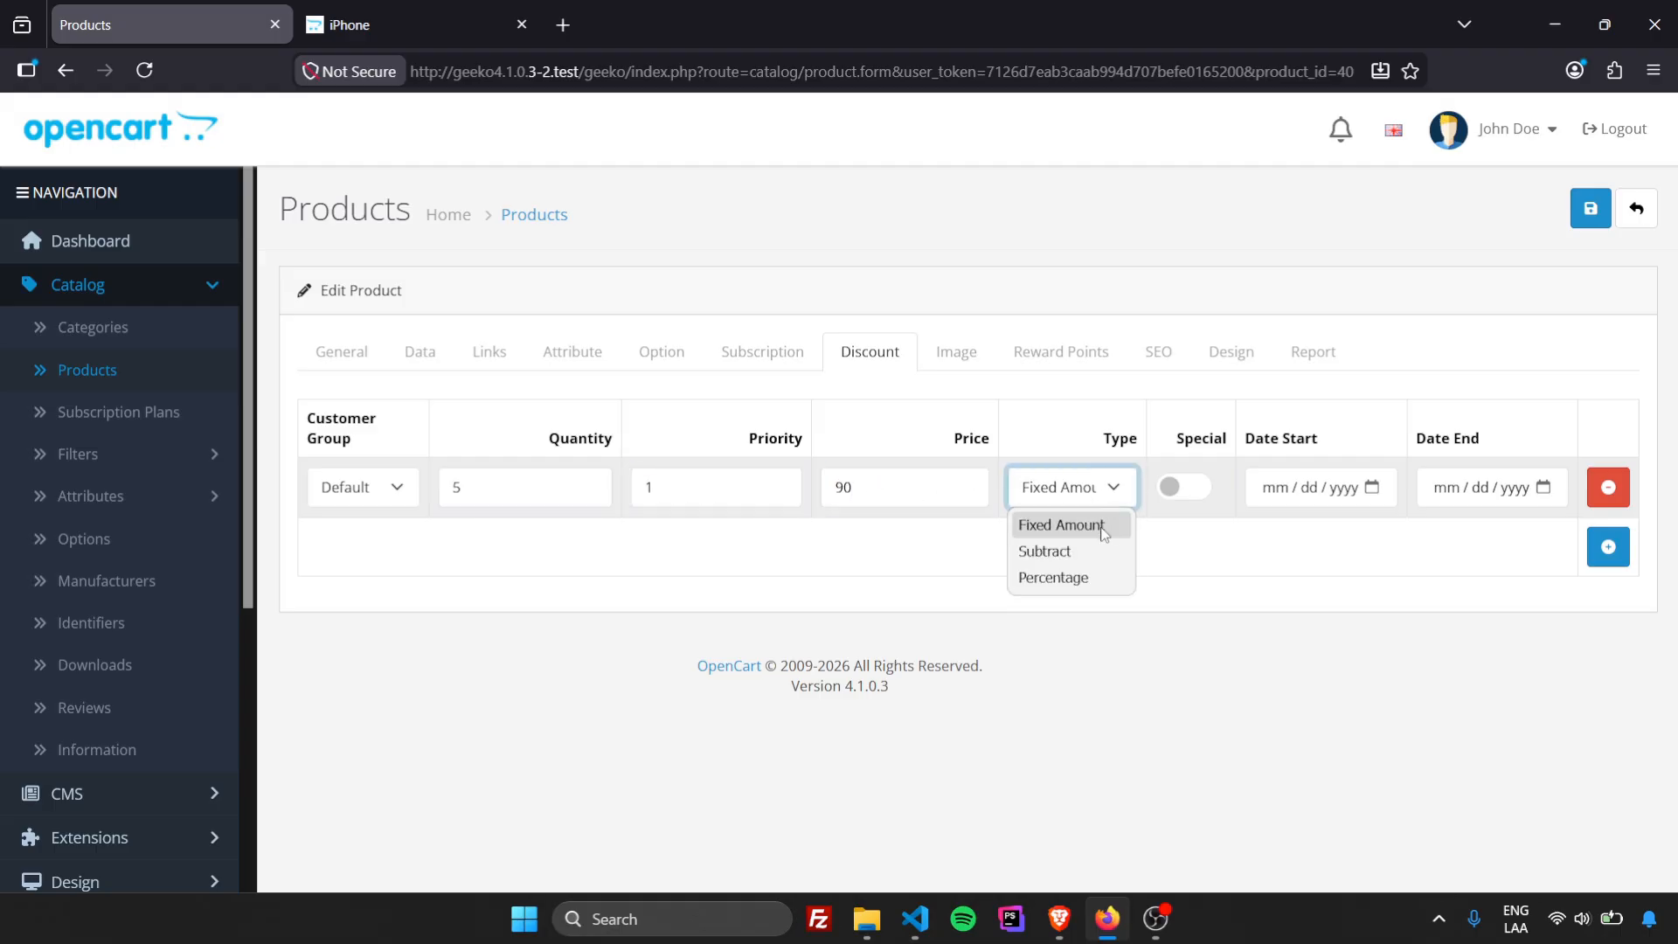
left_click(1179, 548)
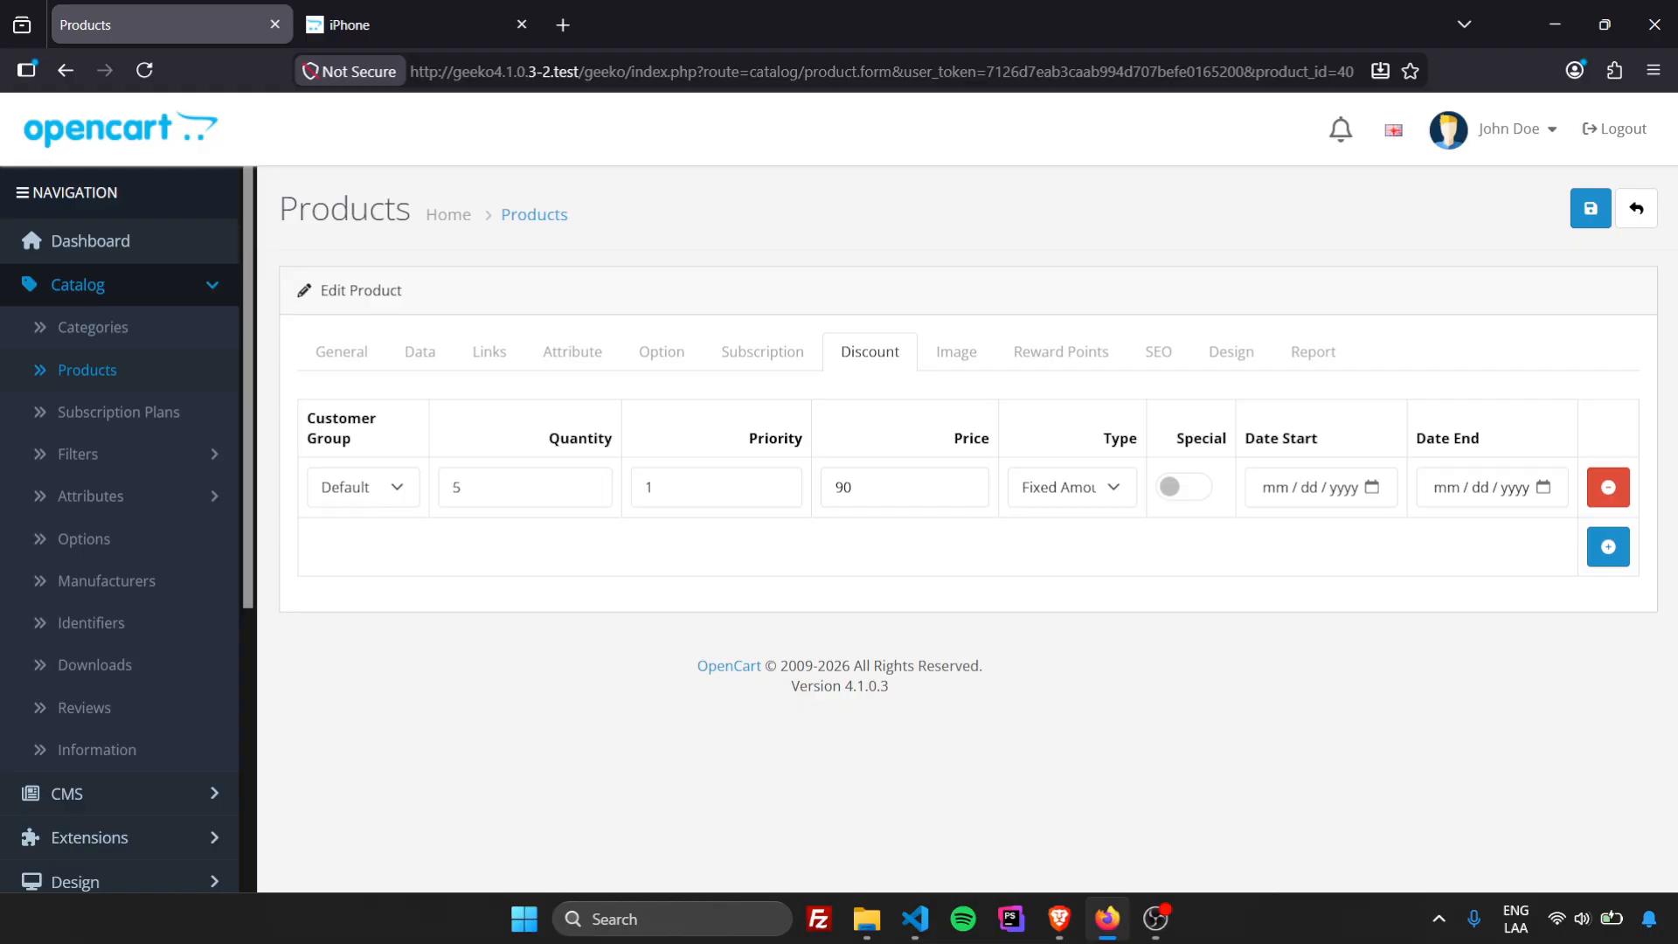
- Add a second discount row for quantity 1 with priority 1, price 15 and type Percentage, and enable it as a special
left_click(1608, 546)
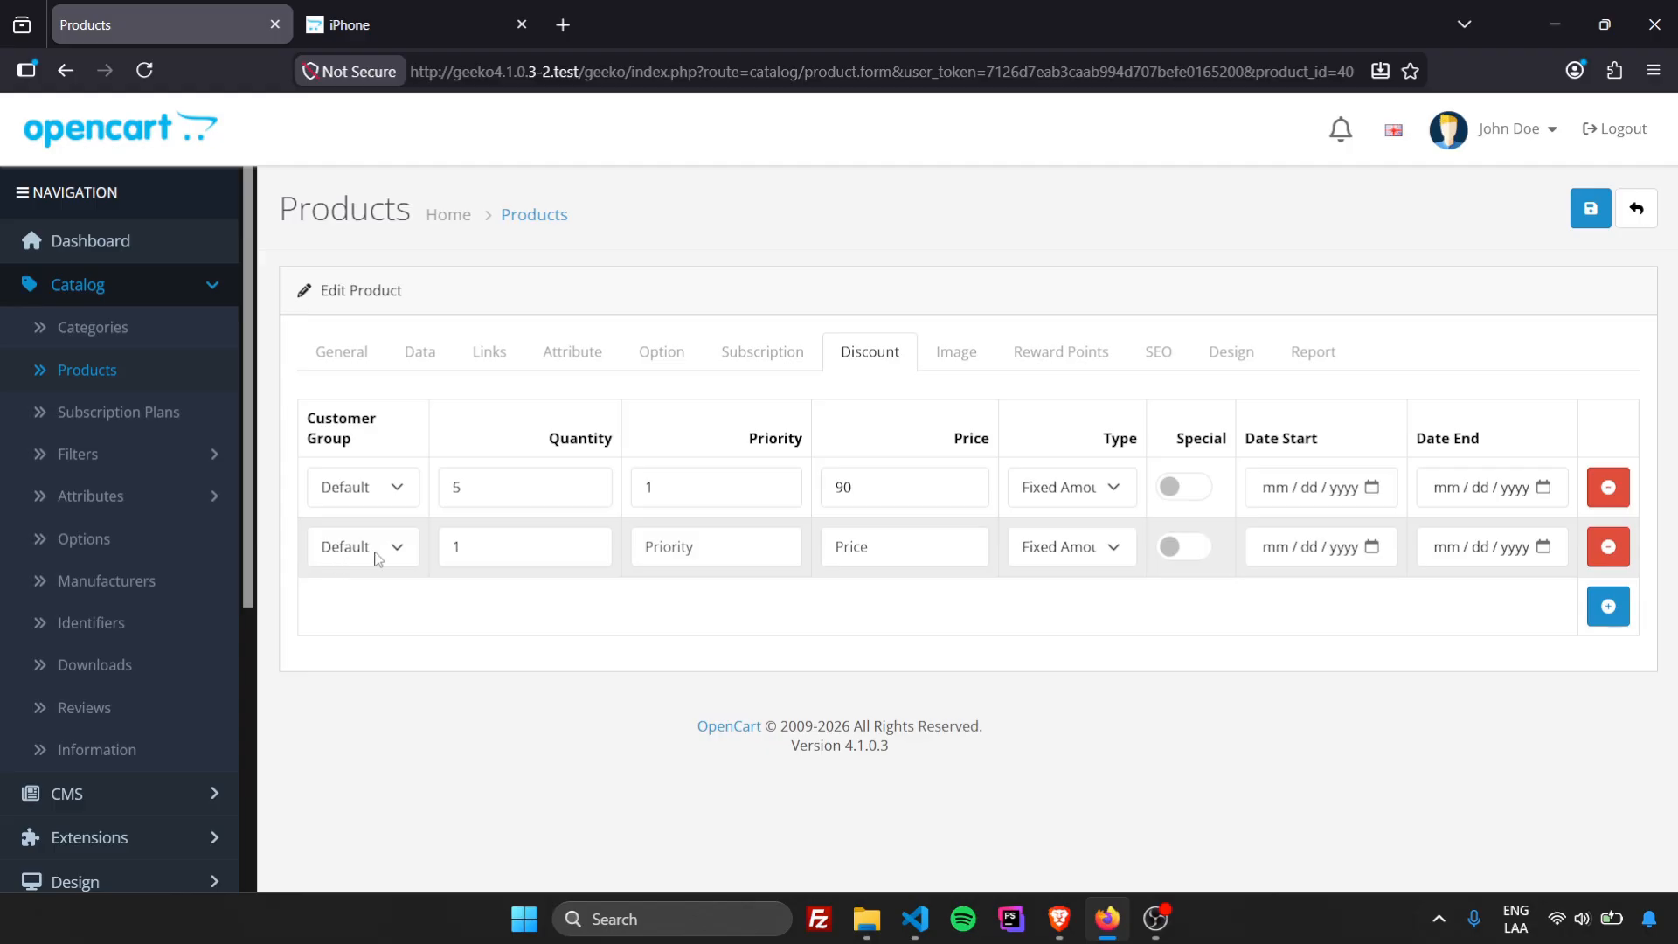
left_click(550, 552)
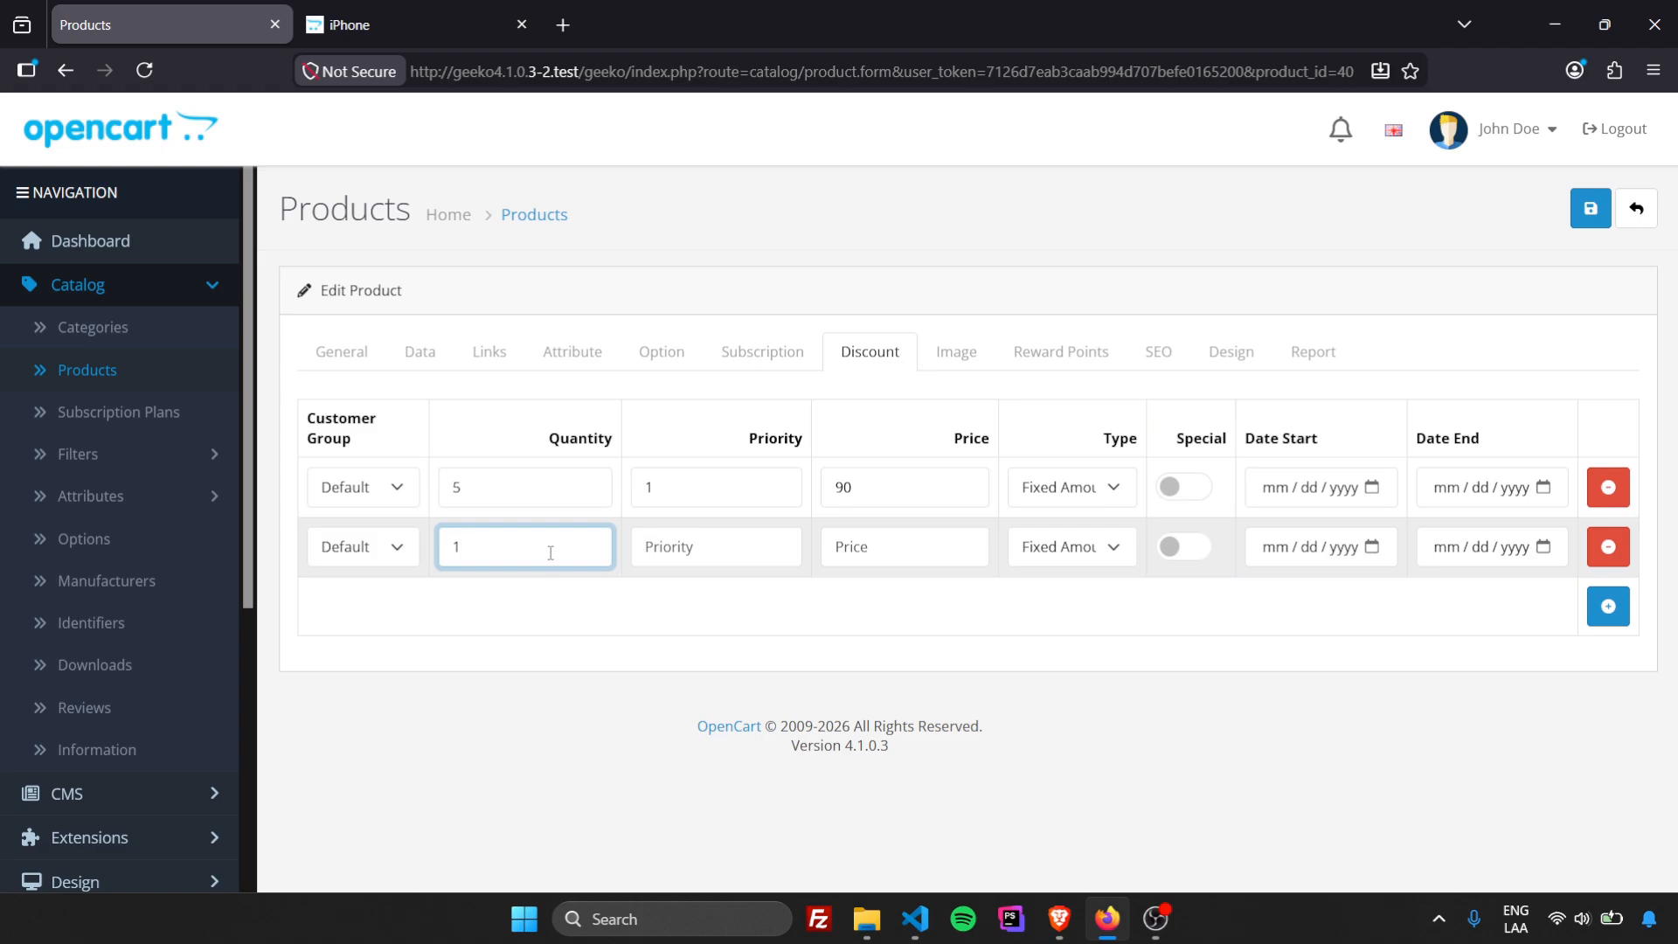
left_click(678, 541)
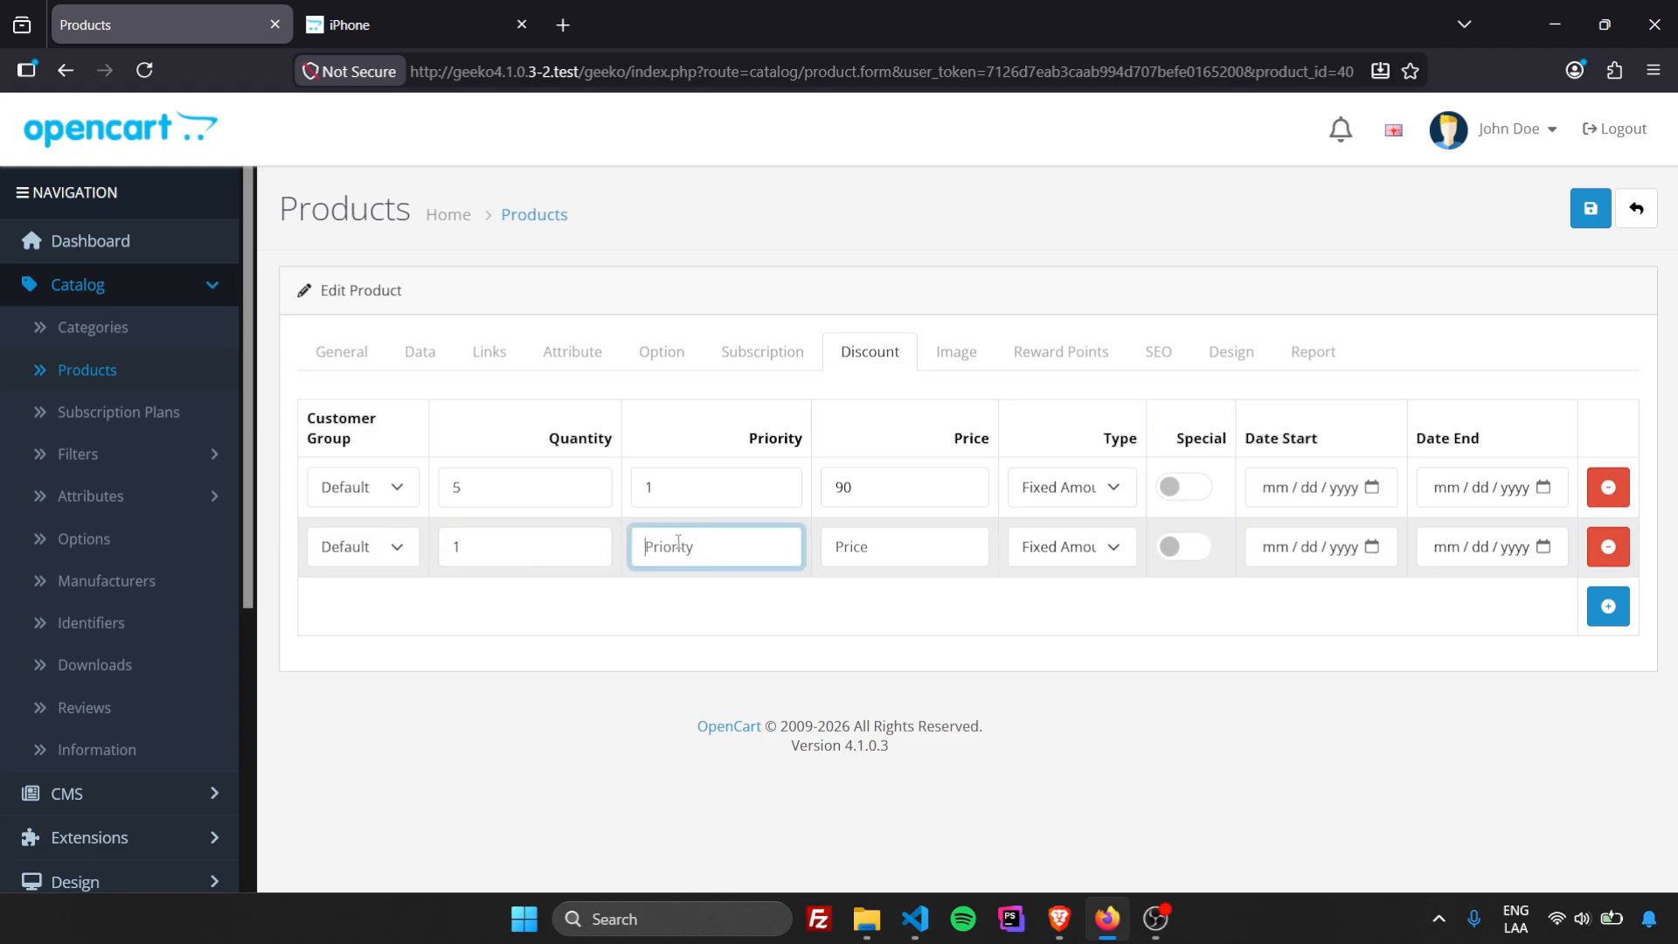
type("1")
left_click(850, 551)
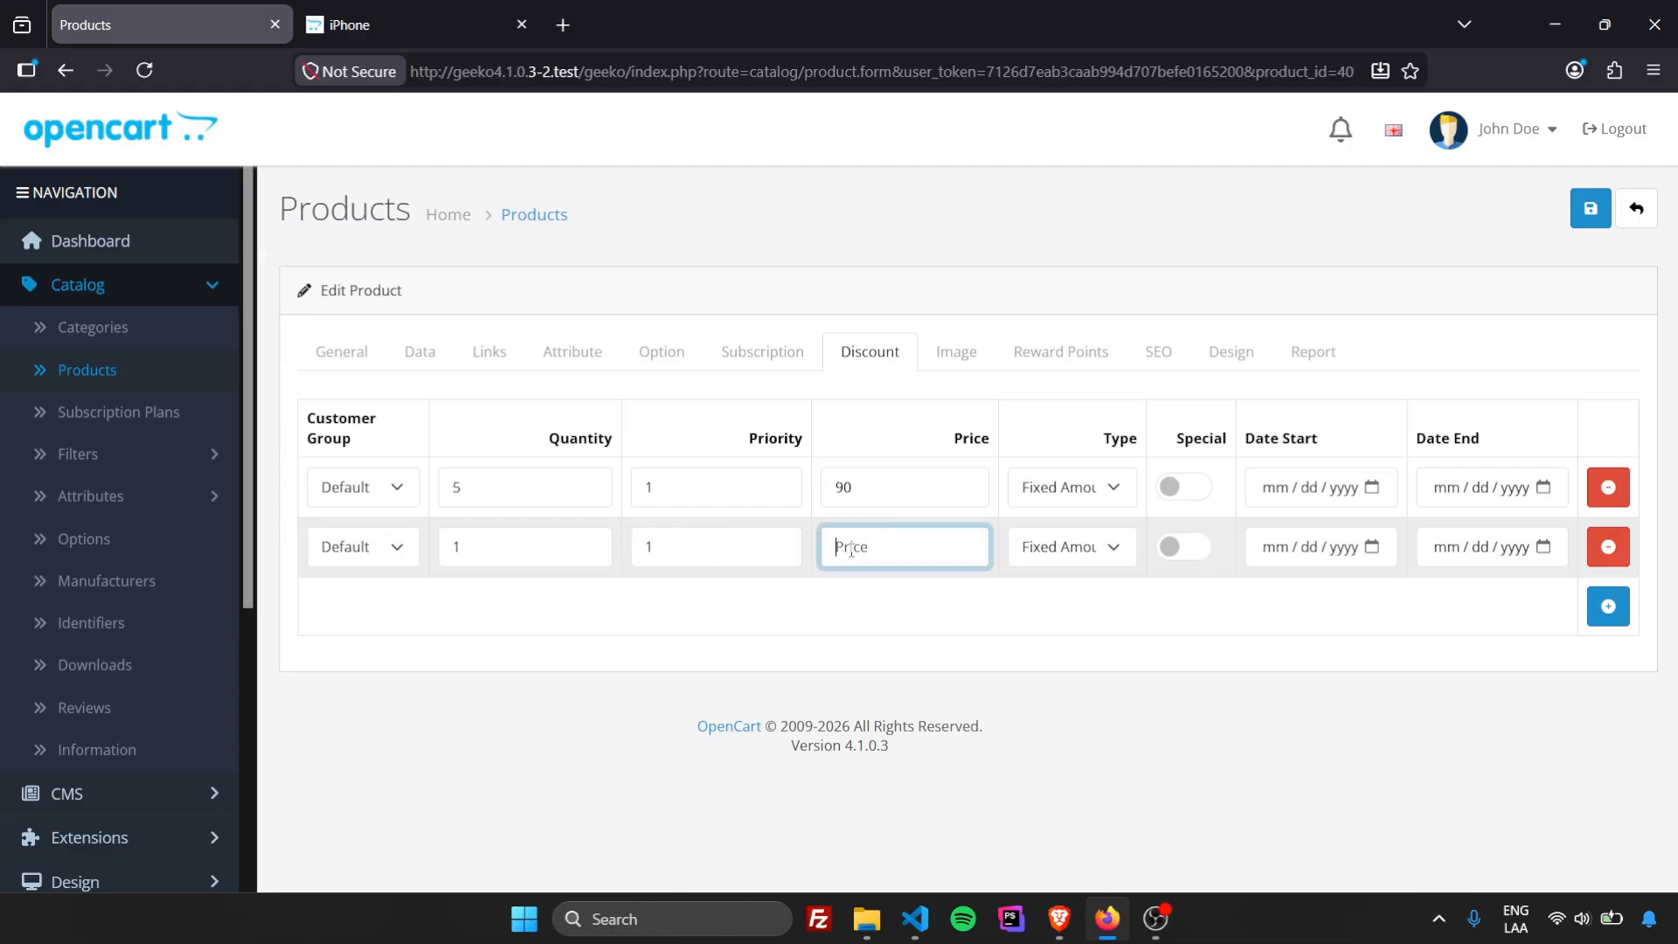
type("15")
left_click(1102, 557)
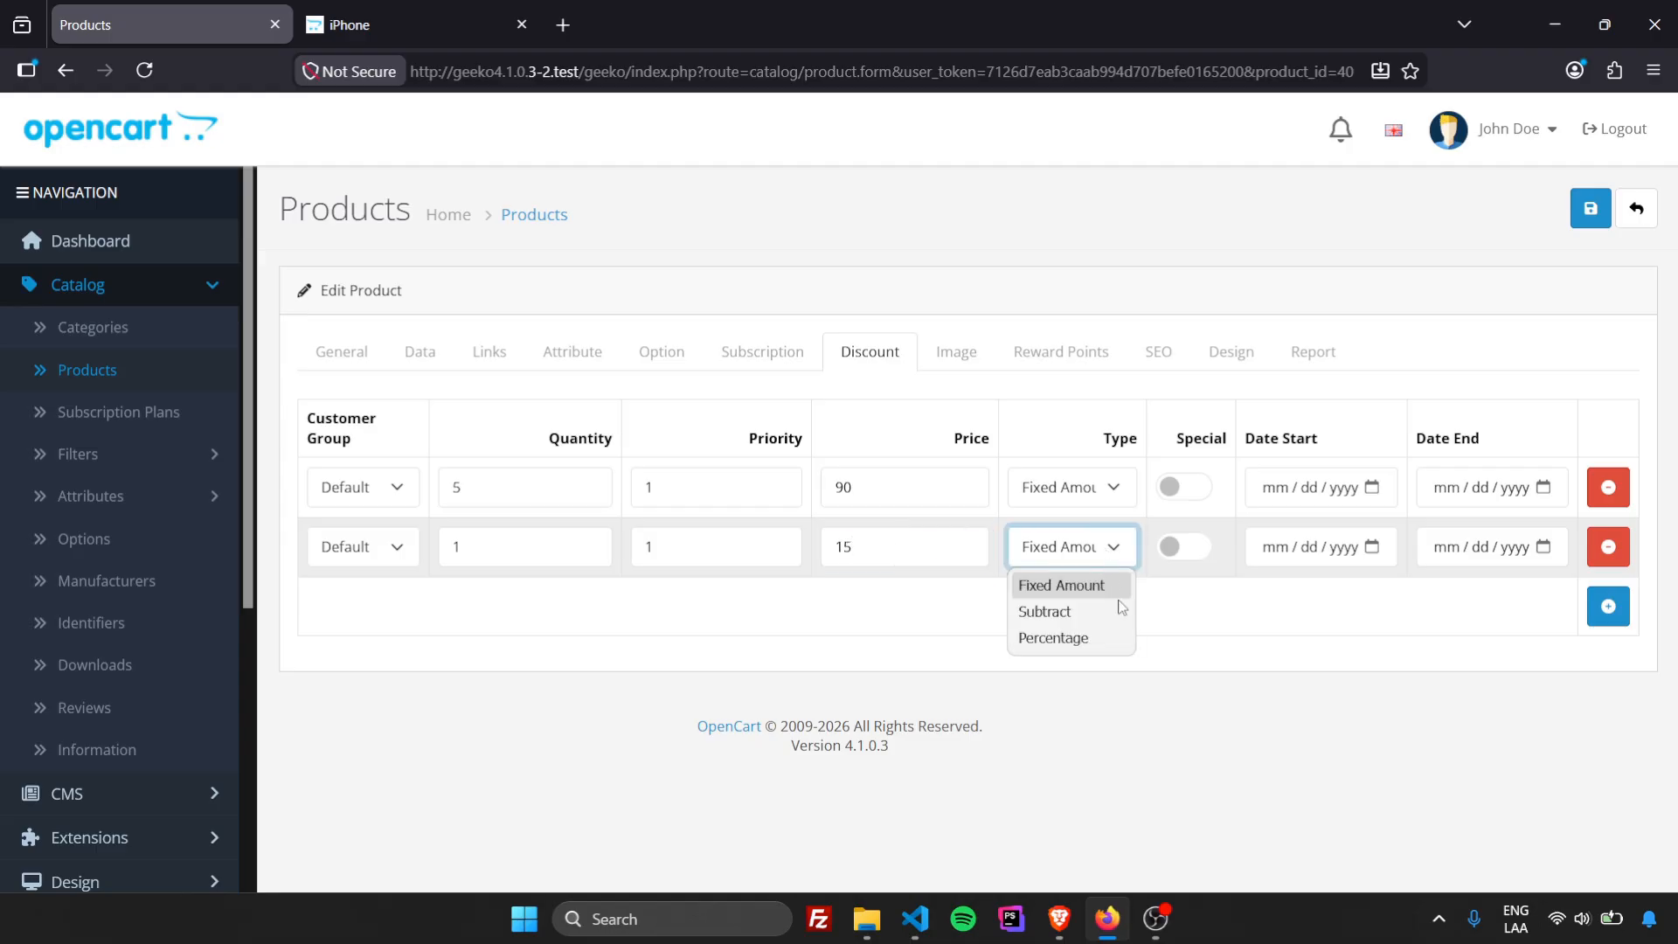
left_click(1053, 638)
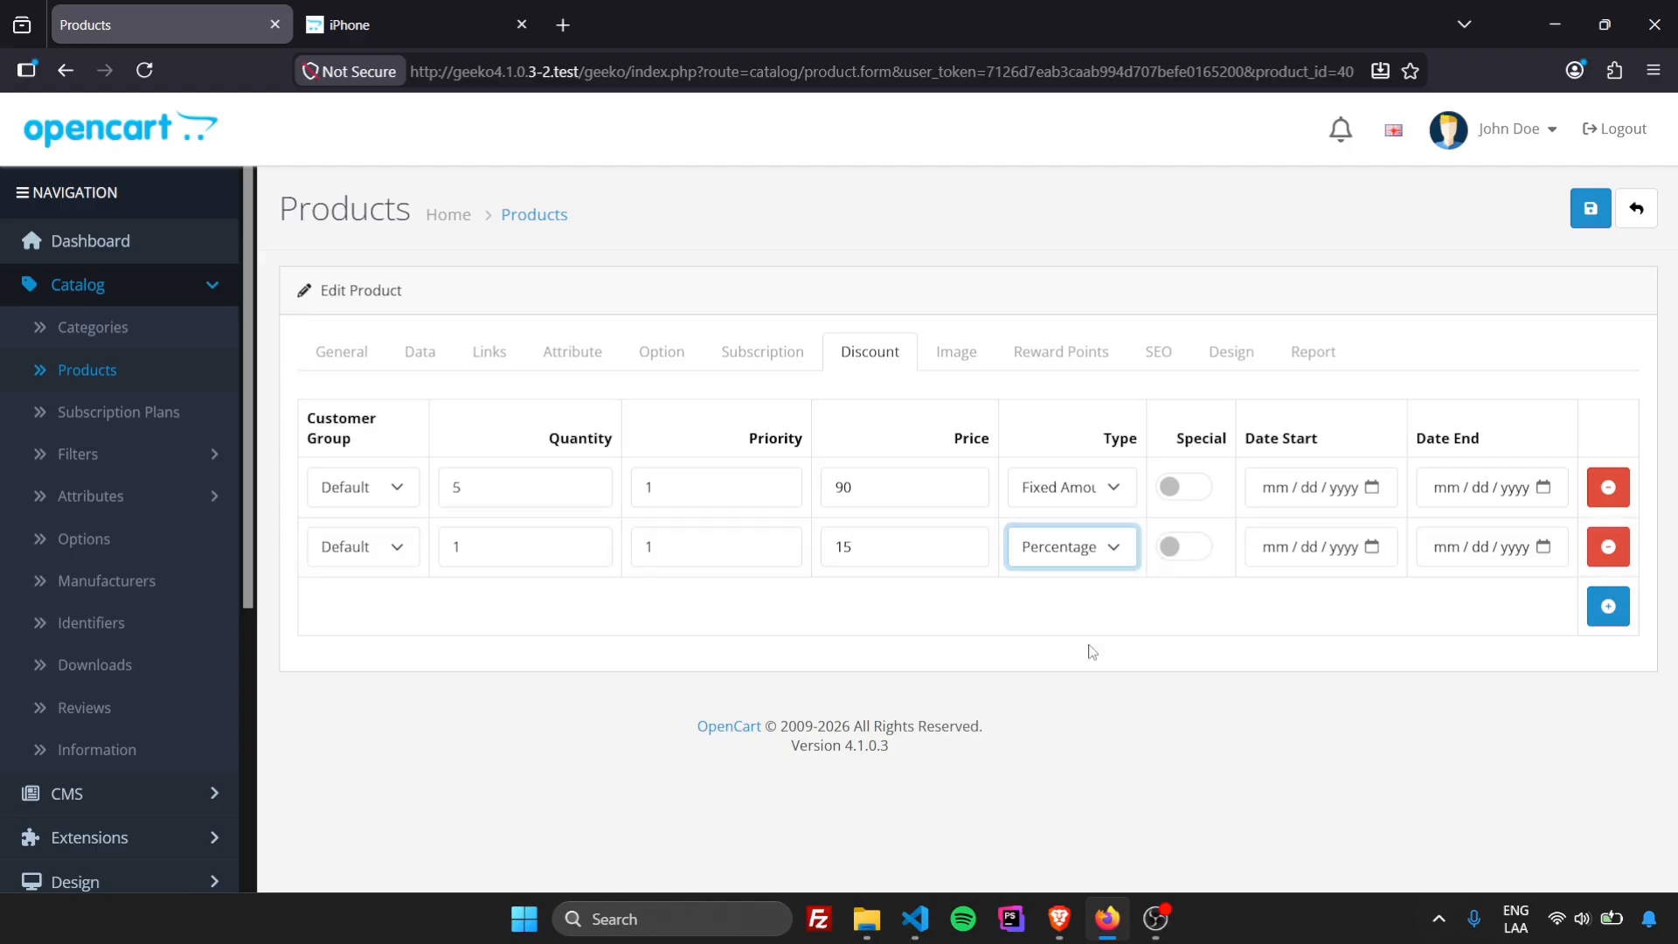
left_click(1091, 651)
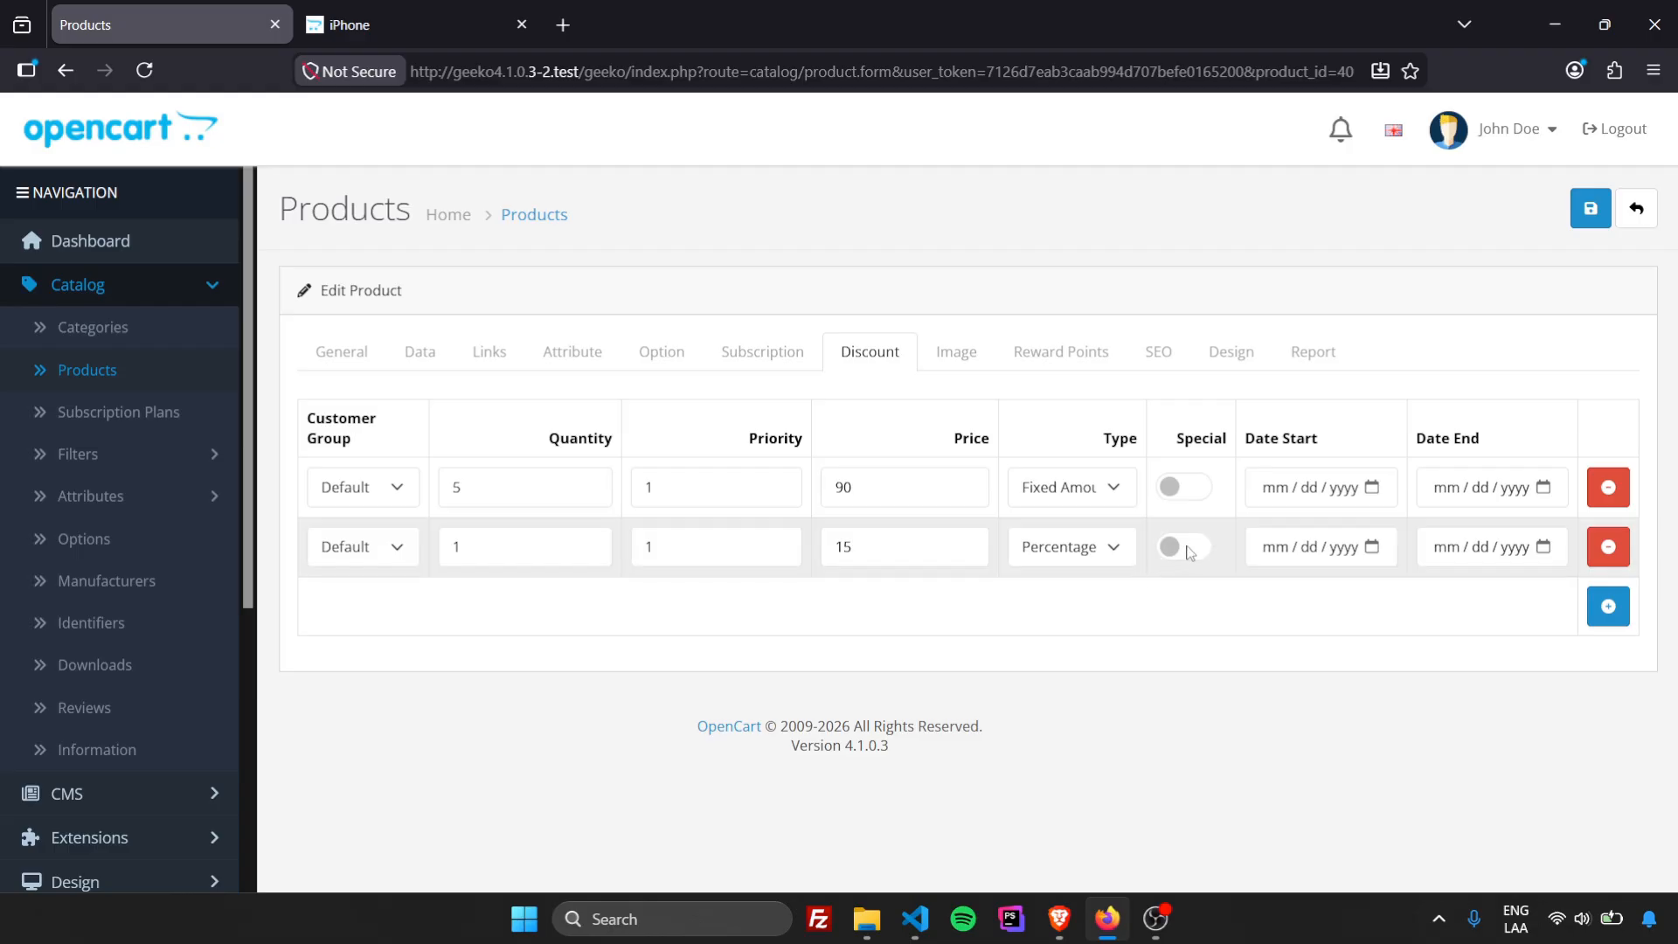
left_click(1189, 552)
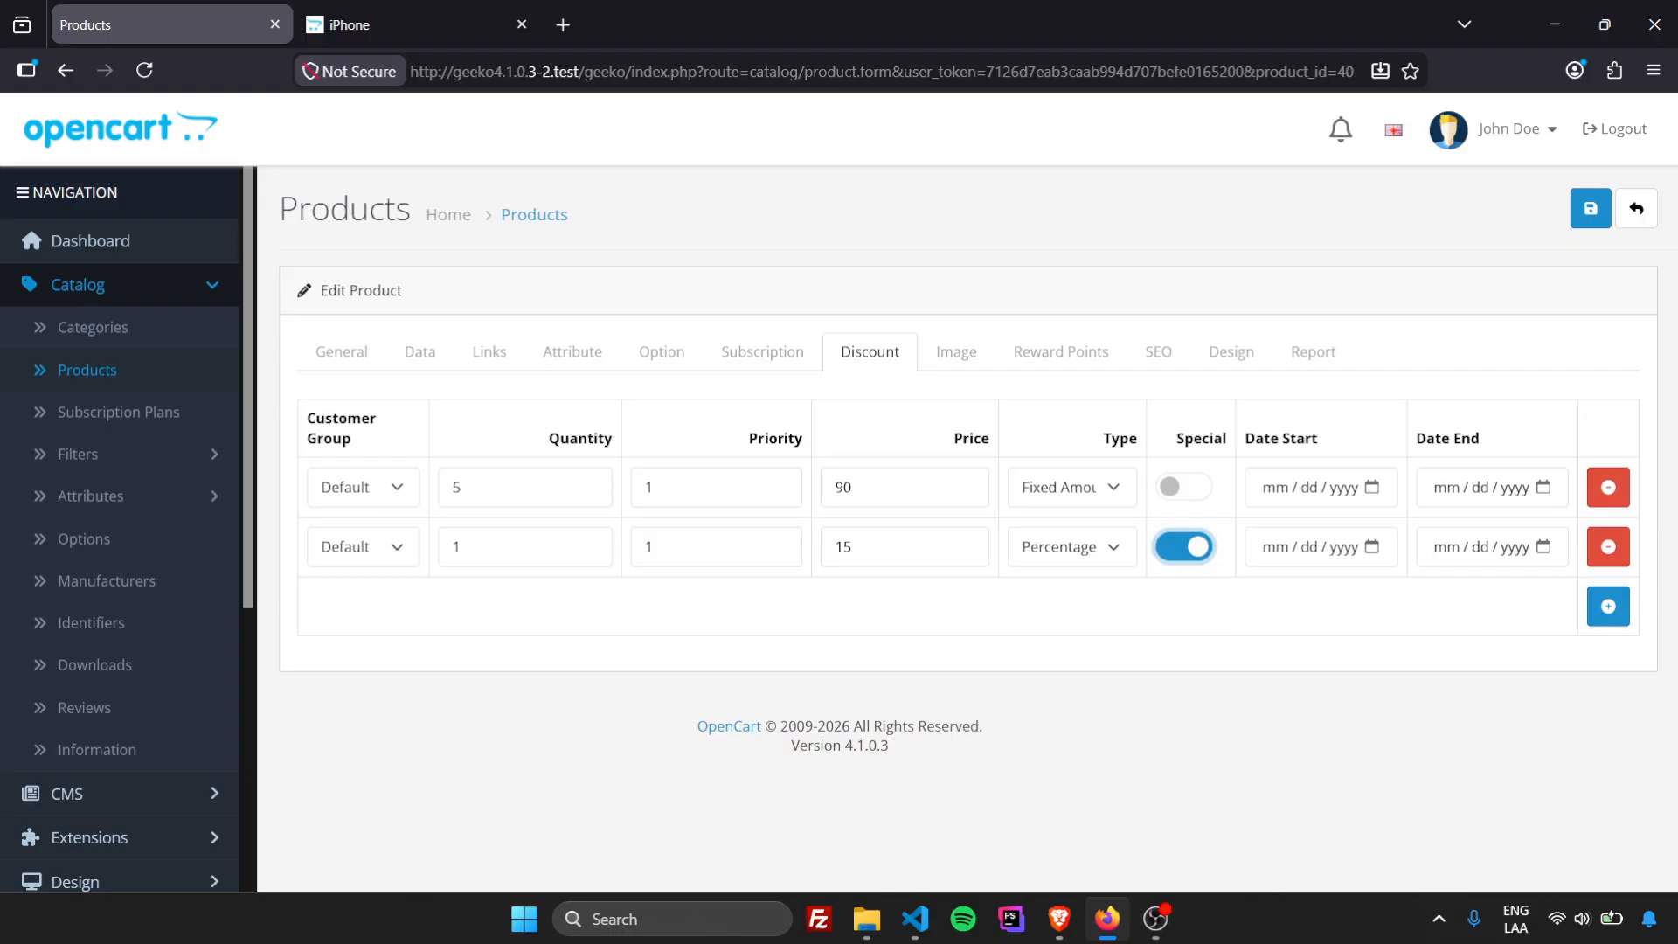
left_click(1016, 644)
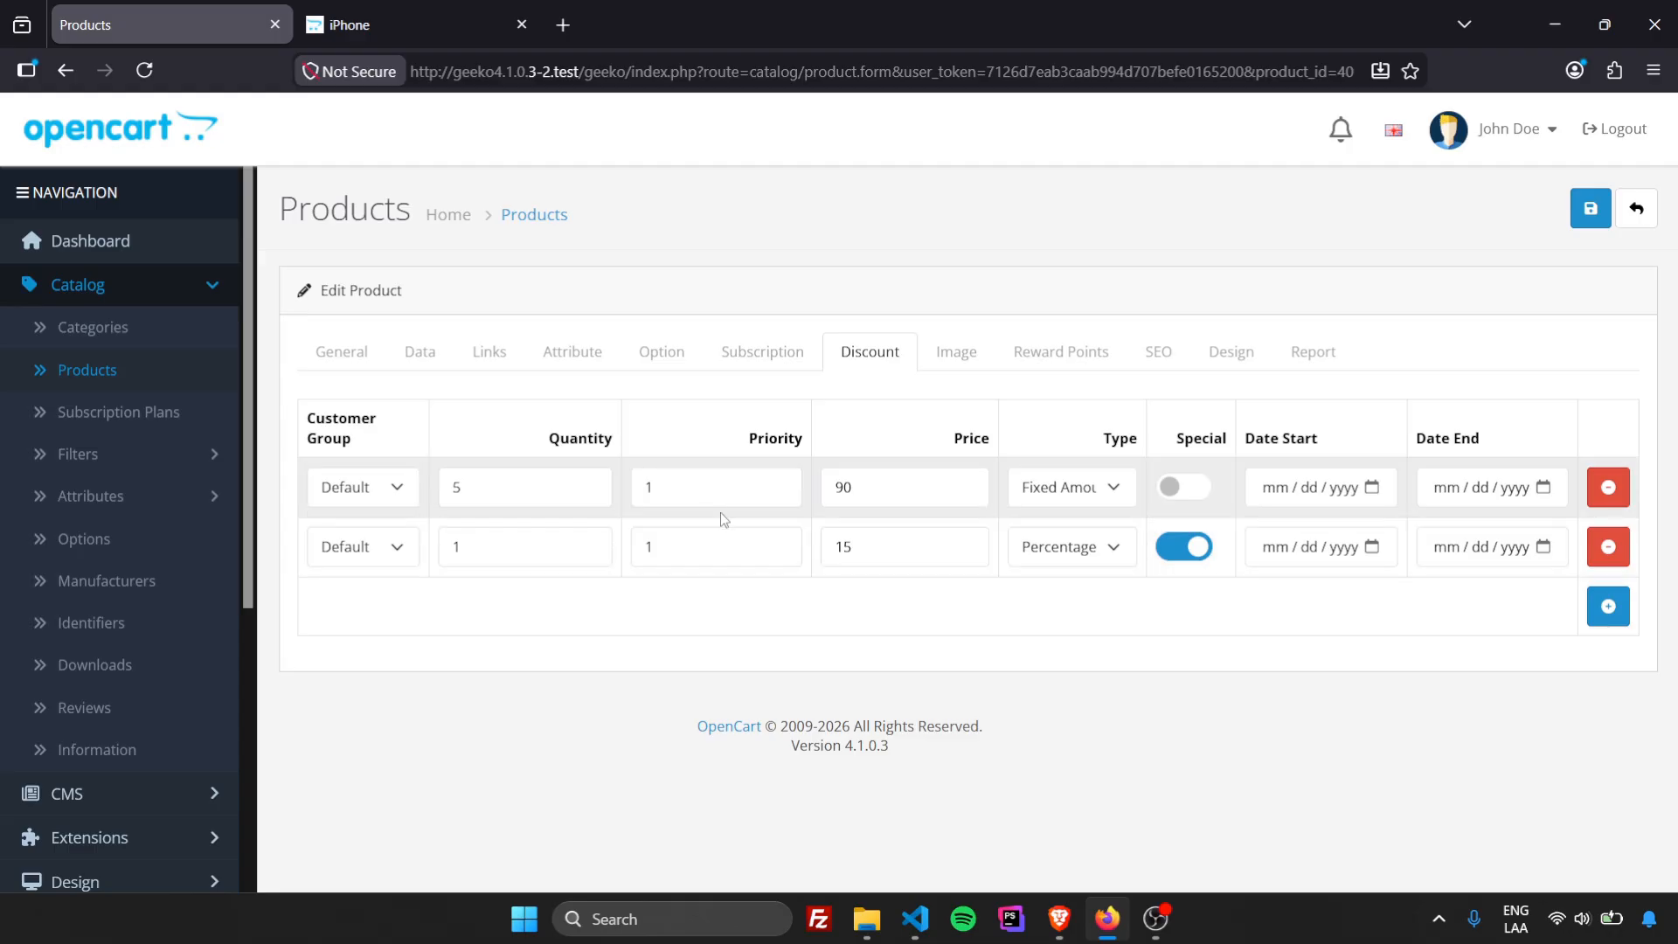
- Set the priority of the quantity 5 discount to 2 and save the product
left_click(682, 485)
left_click_drag(682, 484, 599, 484)
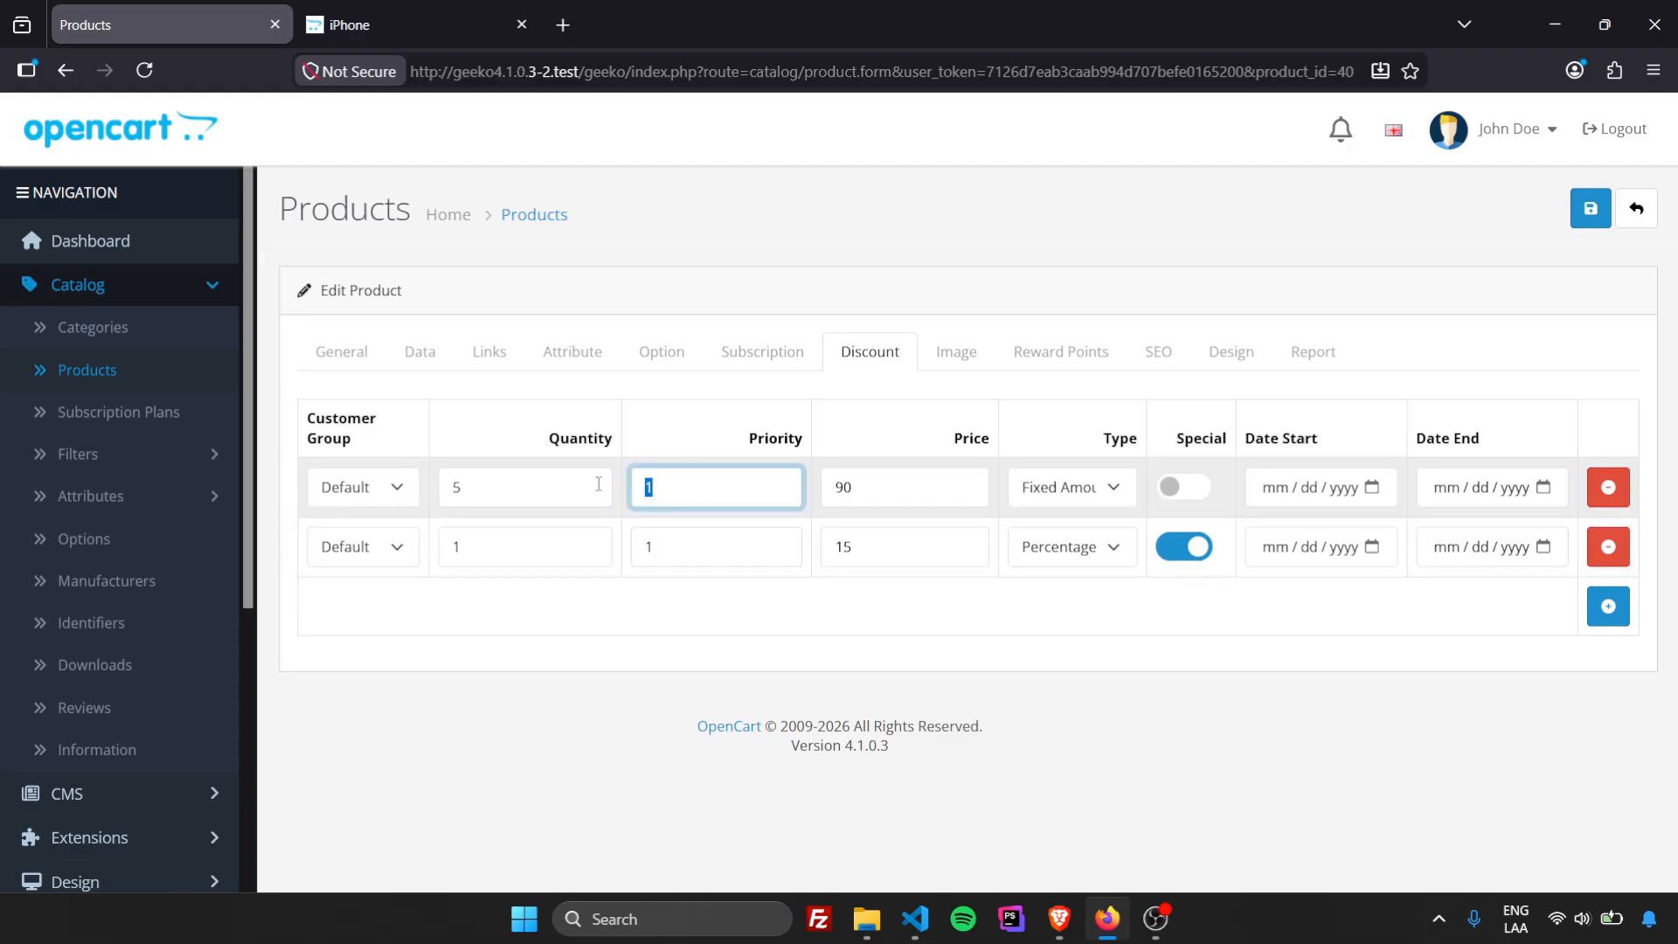
type("2")
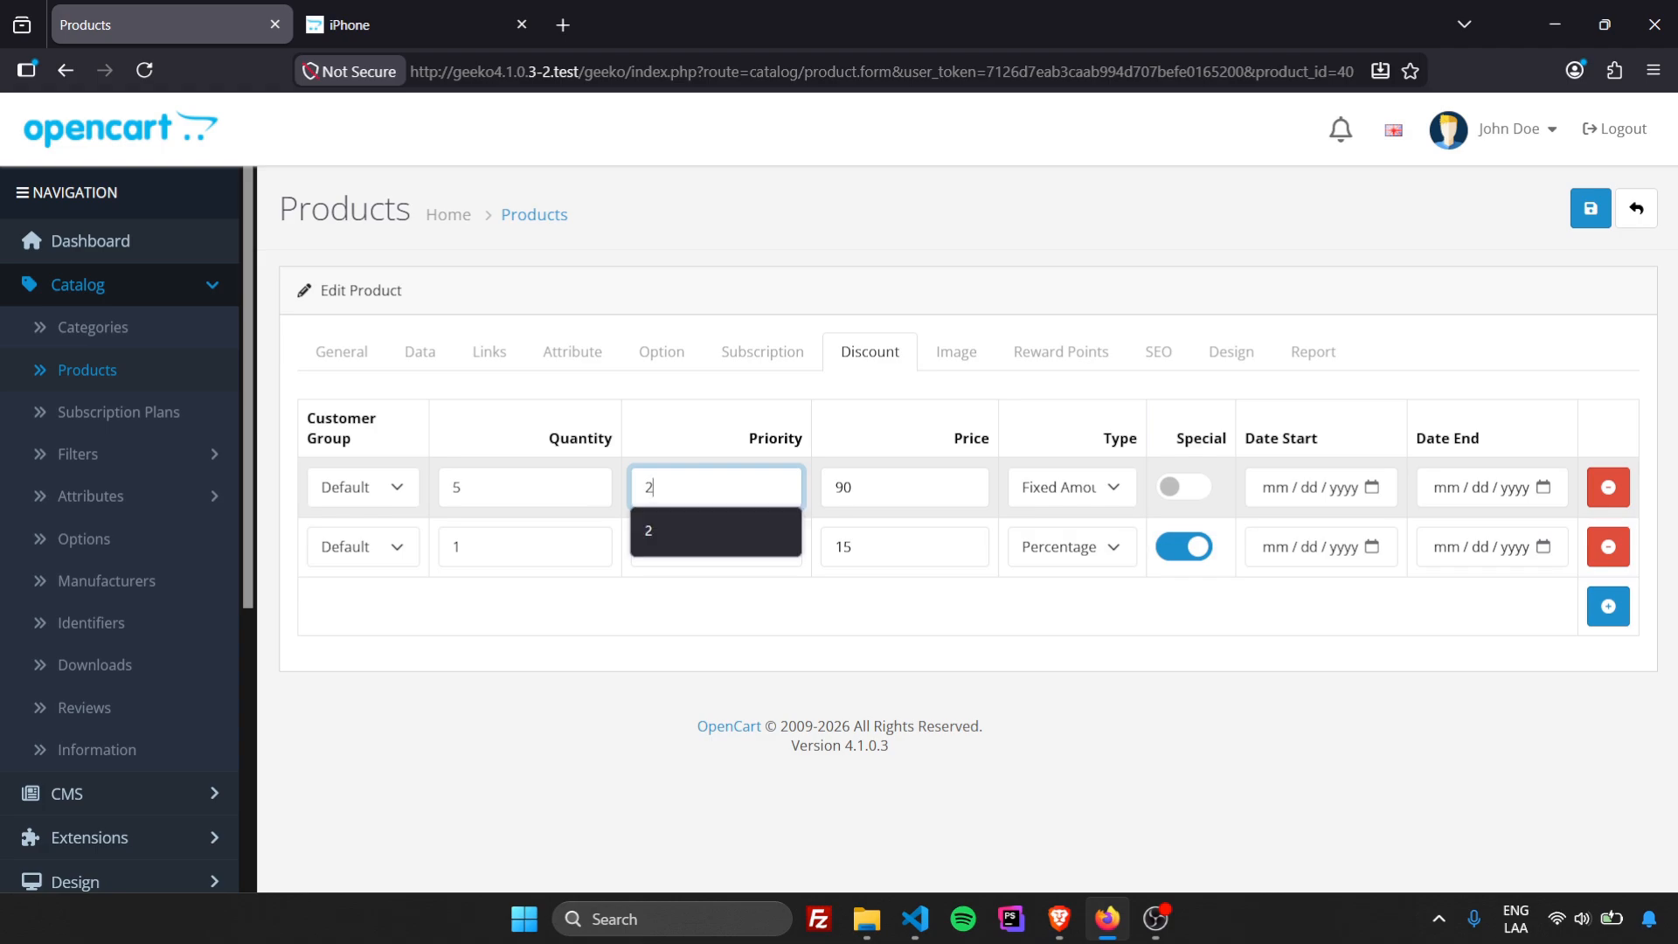
left_click(631, 619)
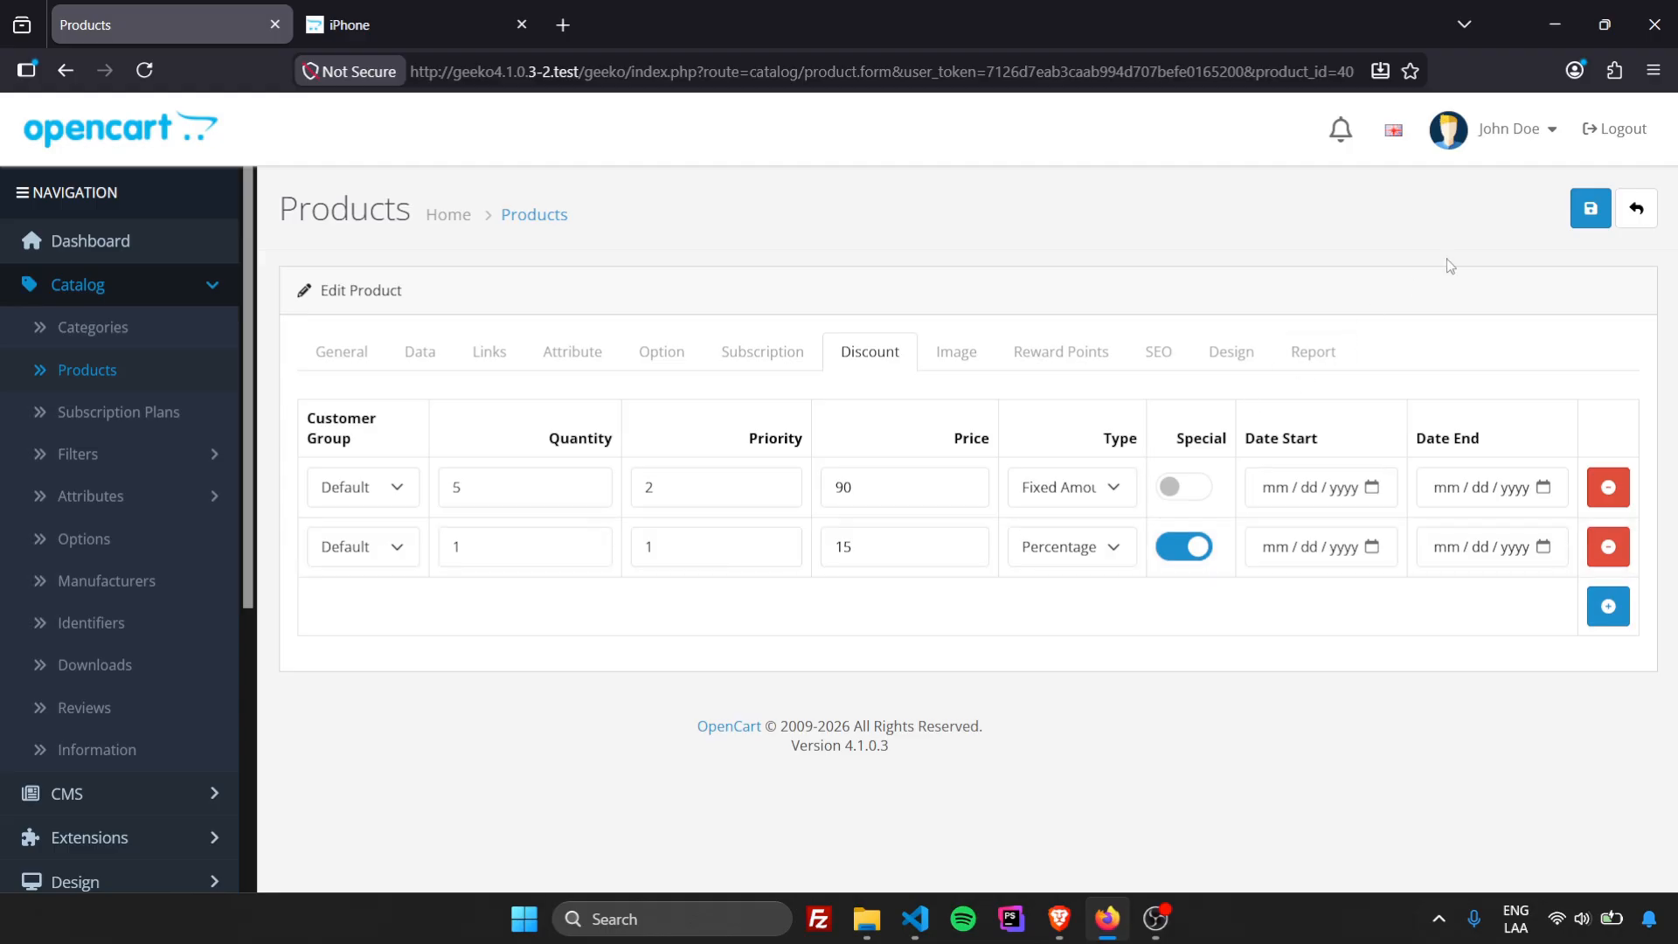
left_click(1590, 208)
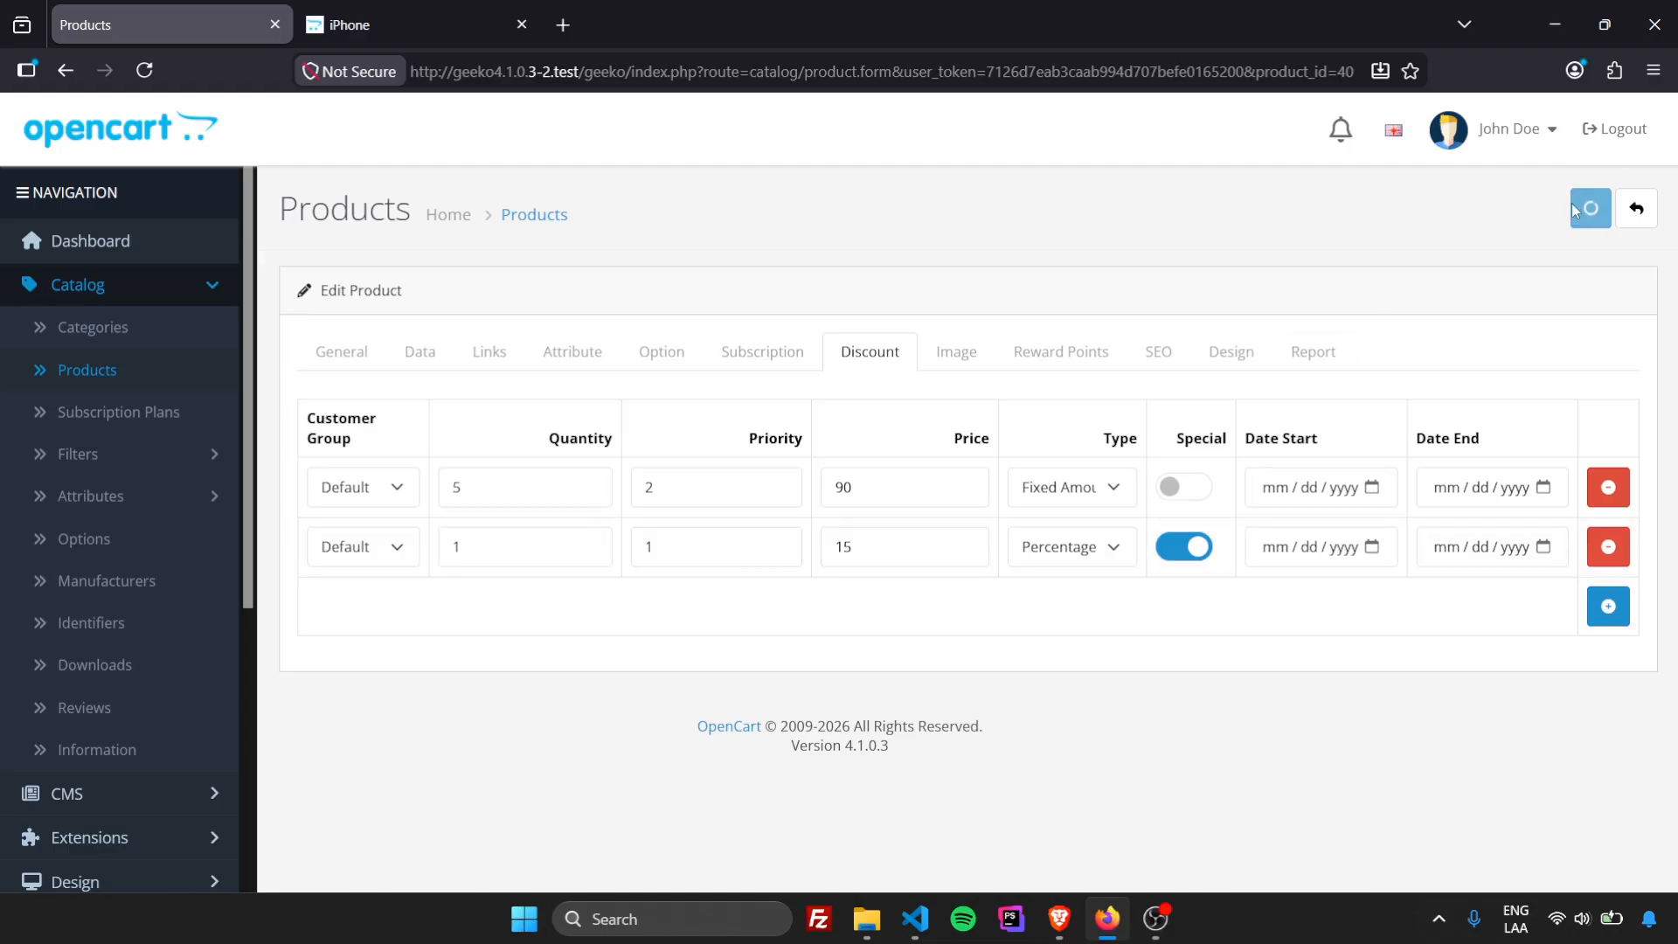
- Reload the iPhone page in the storefront and check its special price and quantity discount
left_click(395, 21)
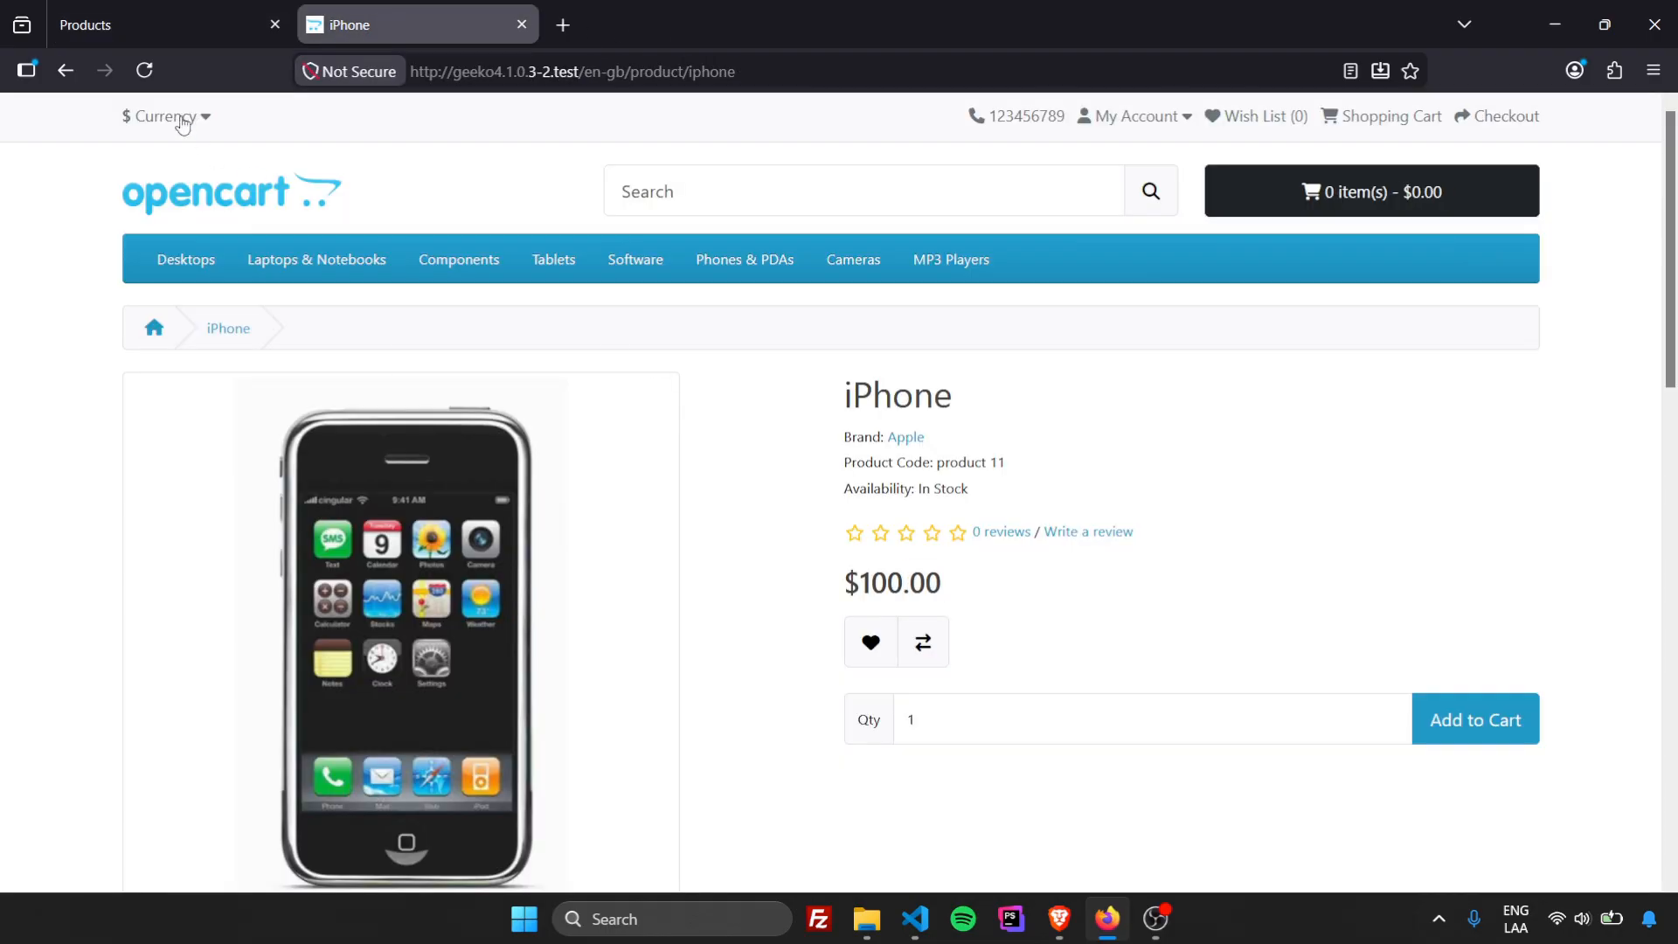
left_click(145, 70)
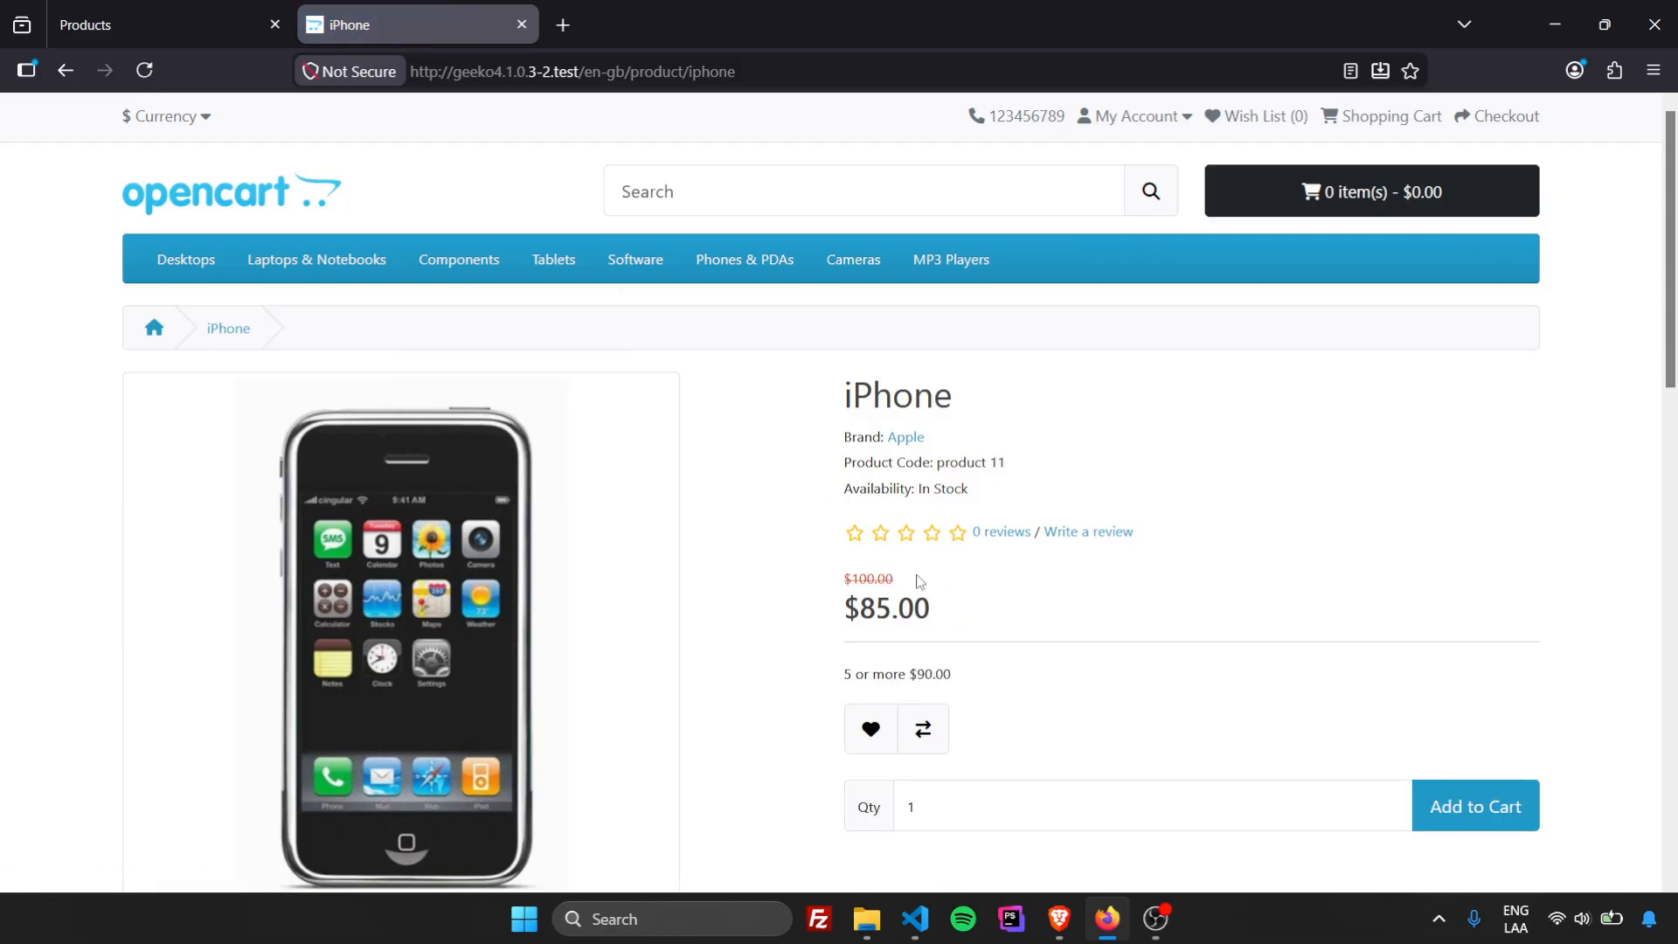
left_click_drag(913, 582, 943, 616)
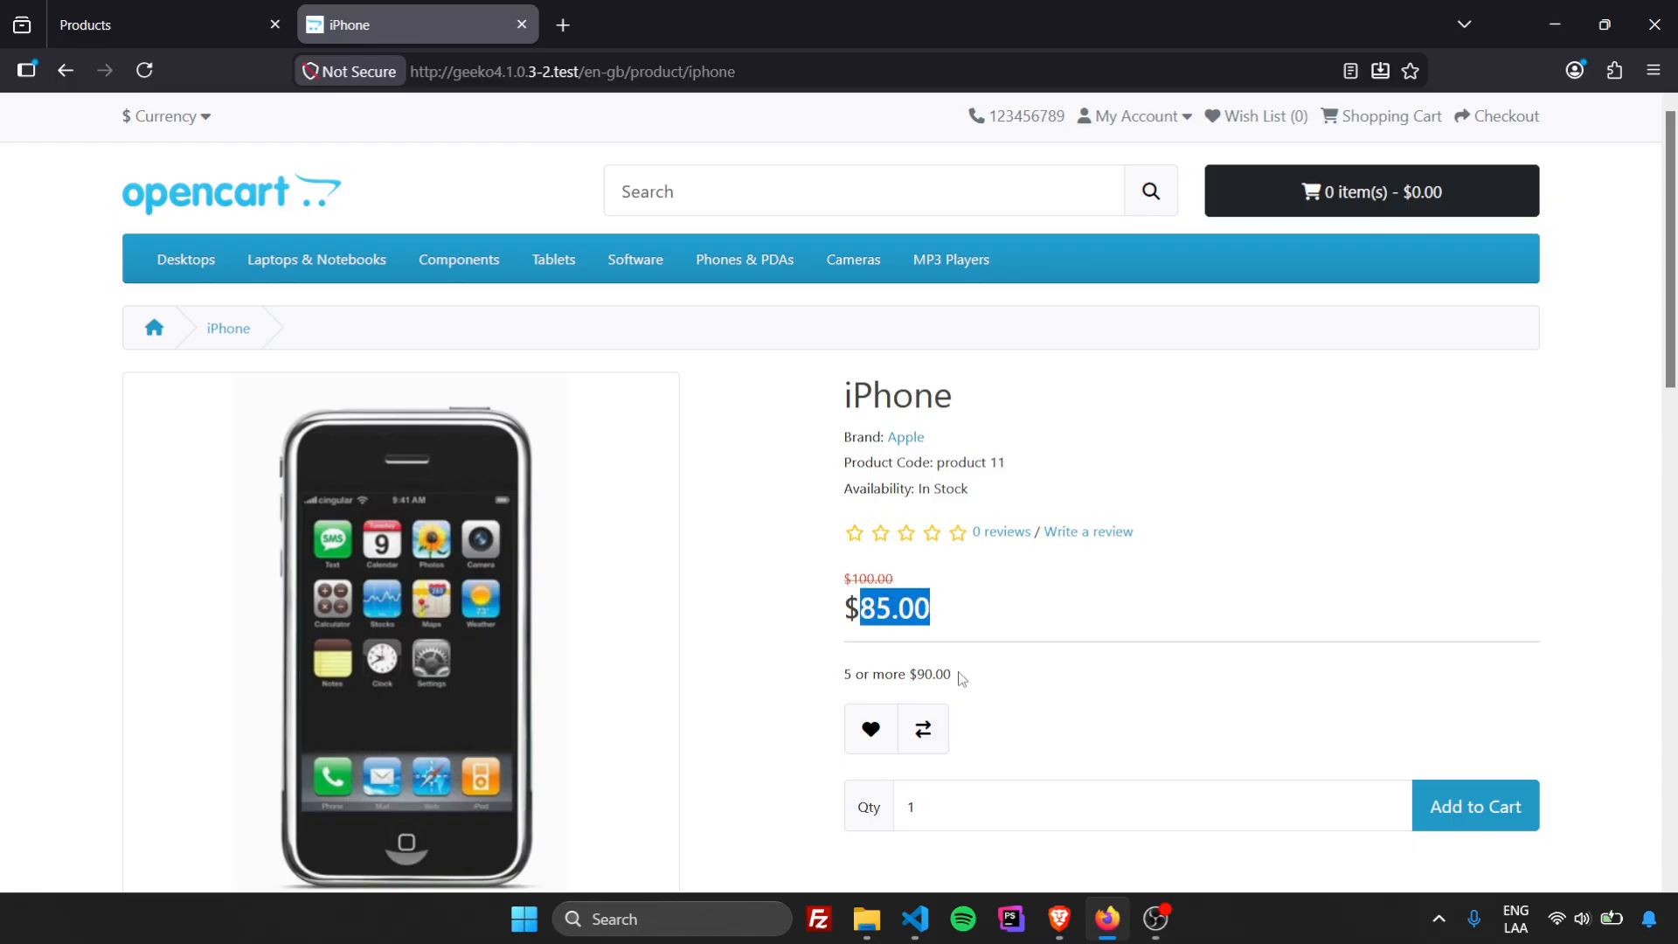
left_click_drag(954, 673, 844, 673)
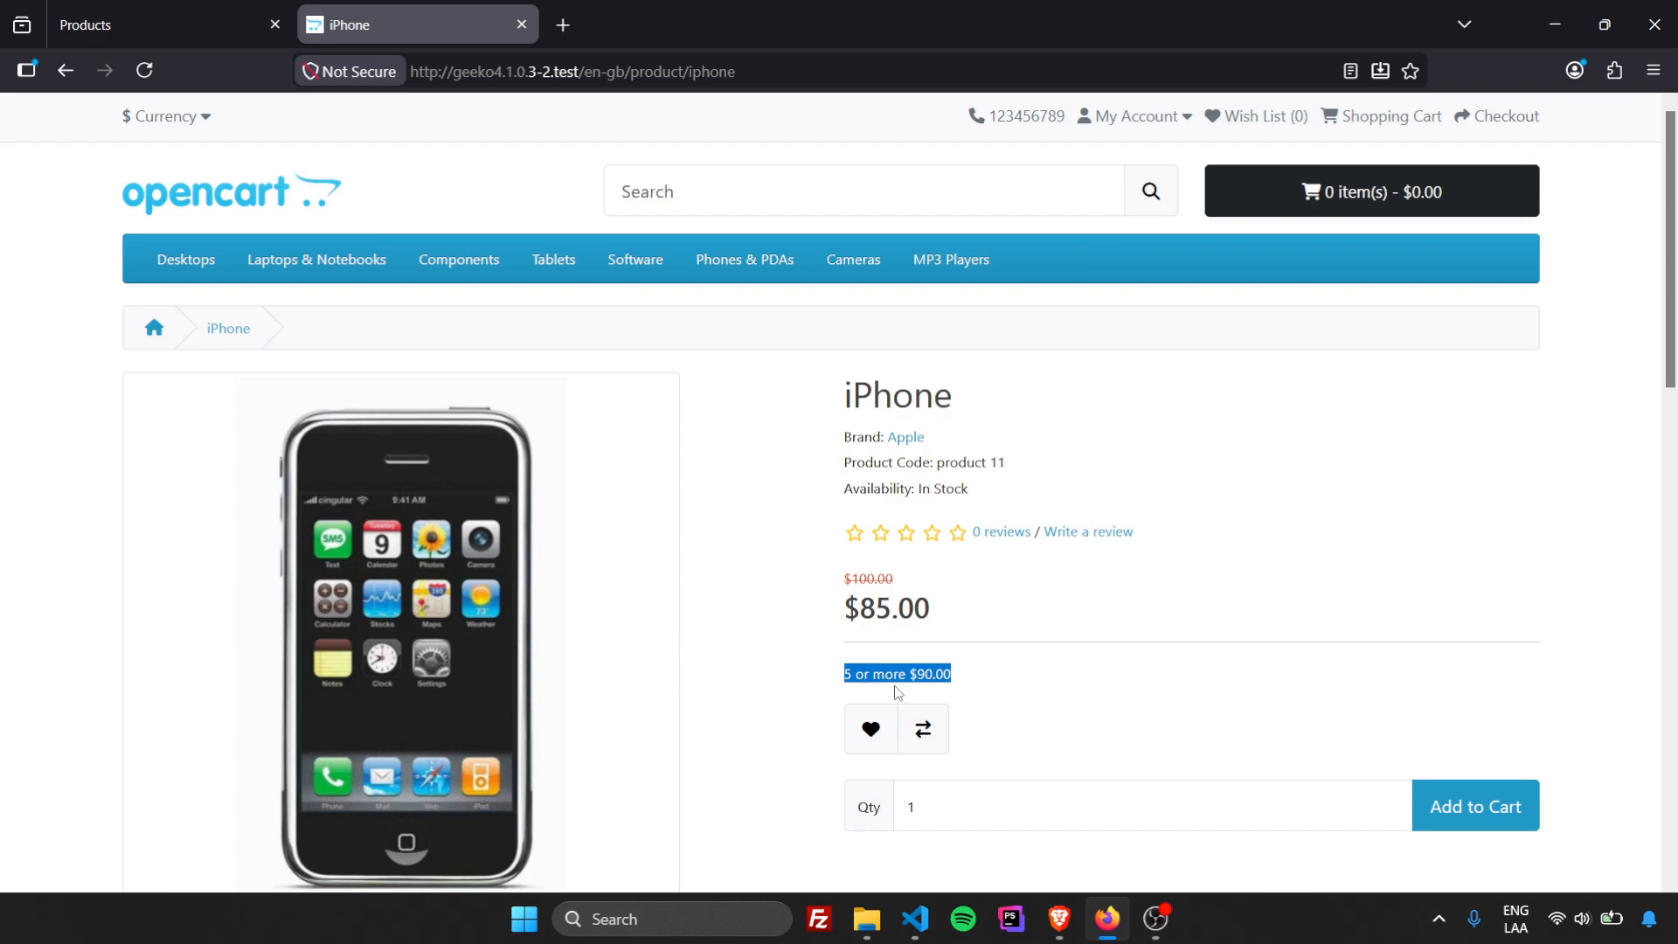
left_click(968, 680)
left_click_drag(957, 674, 917, 673)
- Add the iPhone to the cart with a quantity of 1
left_click_drag(992, 799, 904, 801)
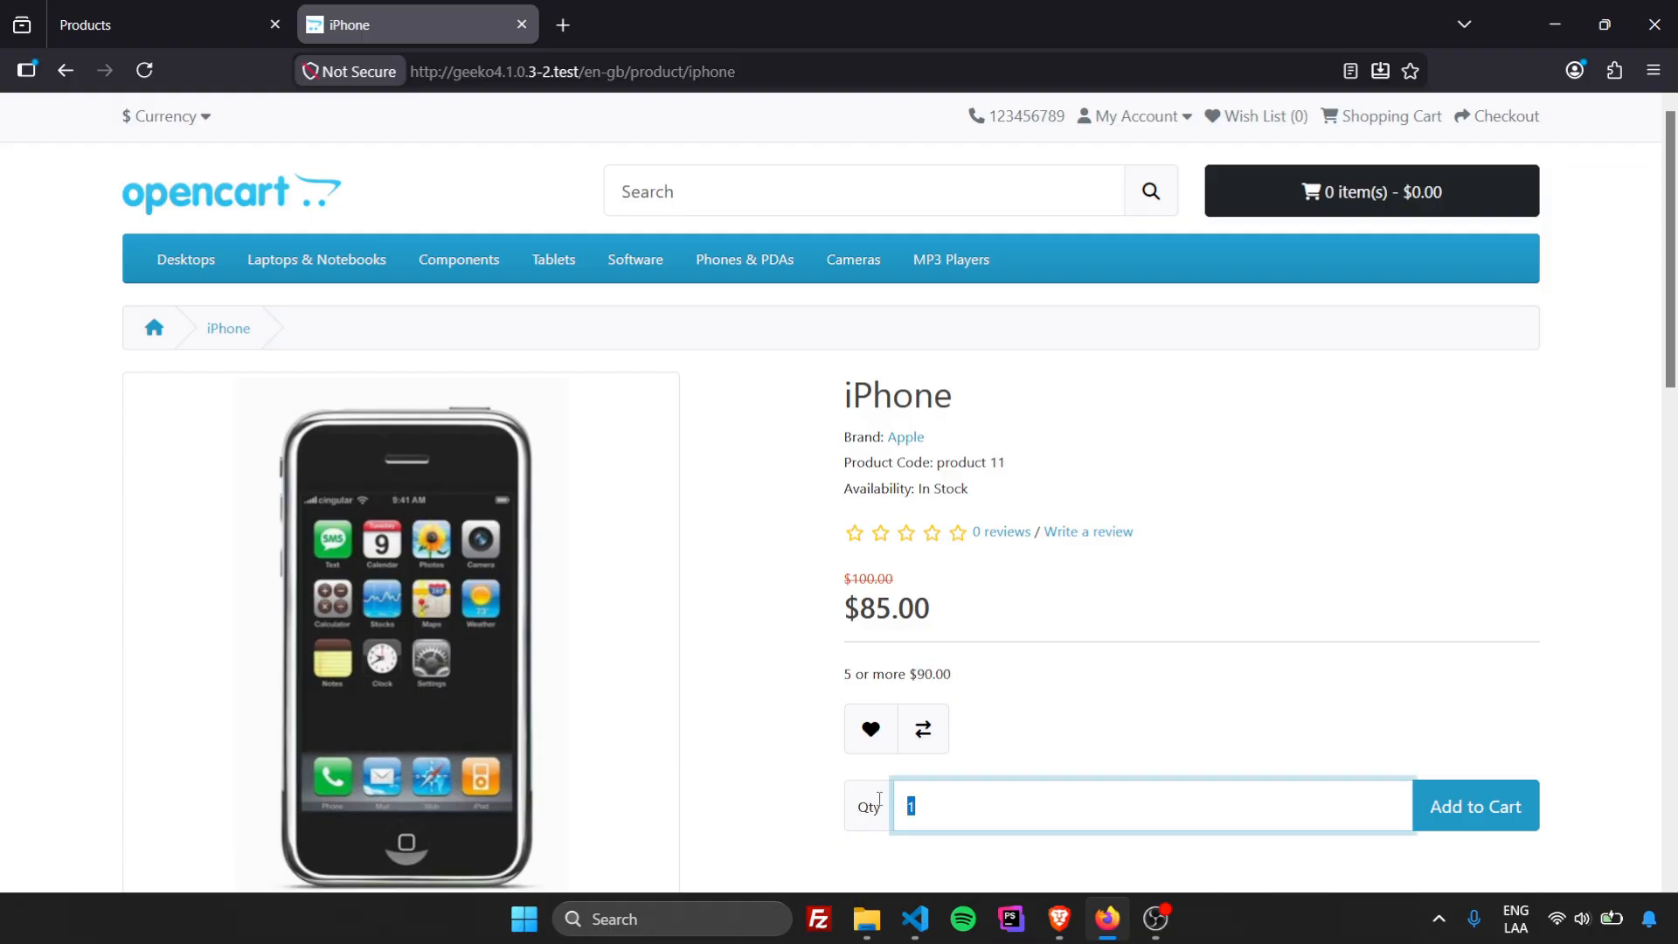
left_click(1461, 813)
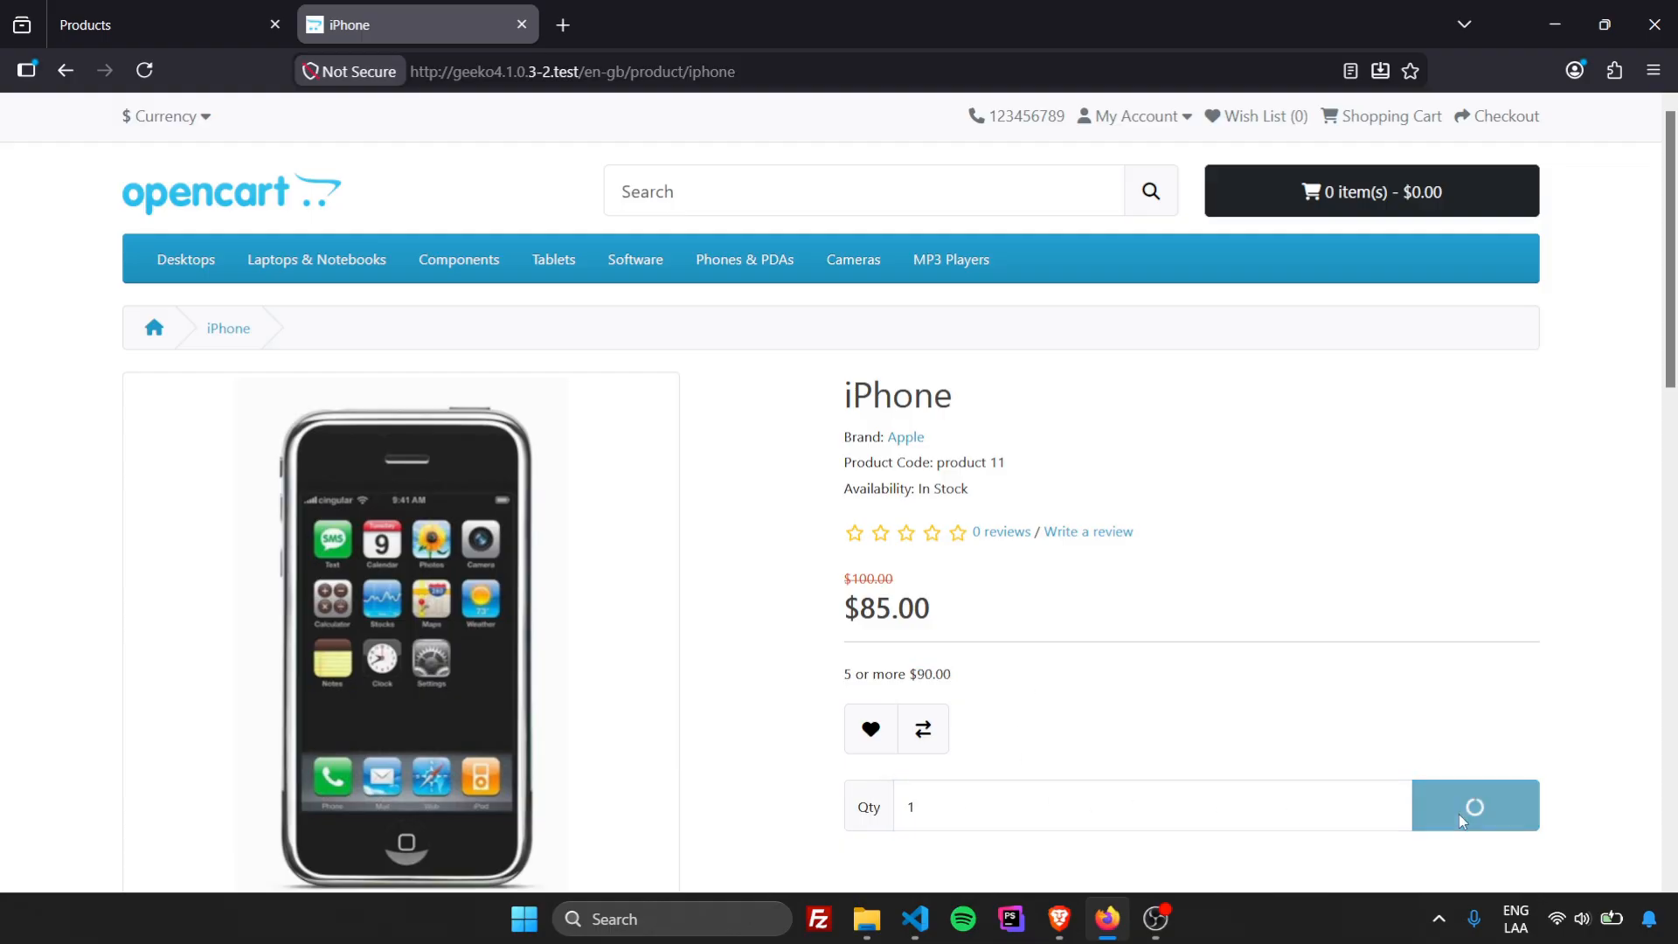
- Check the iPhone's price in the cart summary and add another 4 iPhones to the cart
left_click(1398, 214)
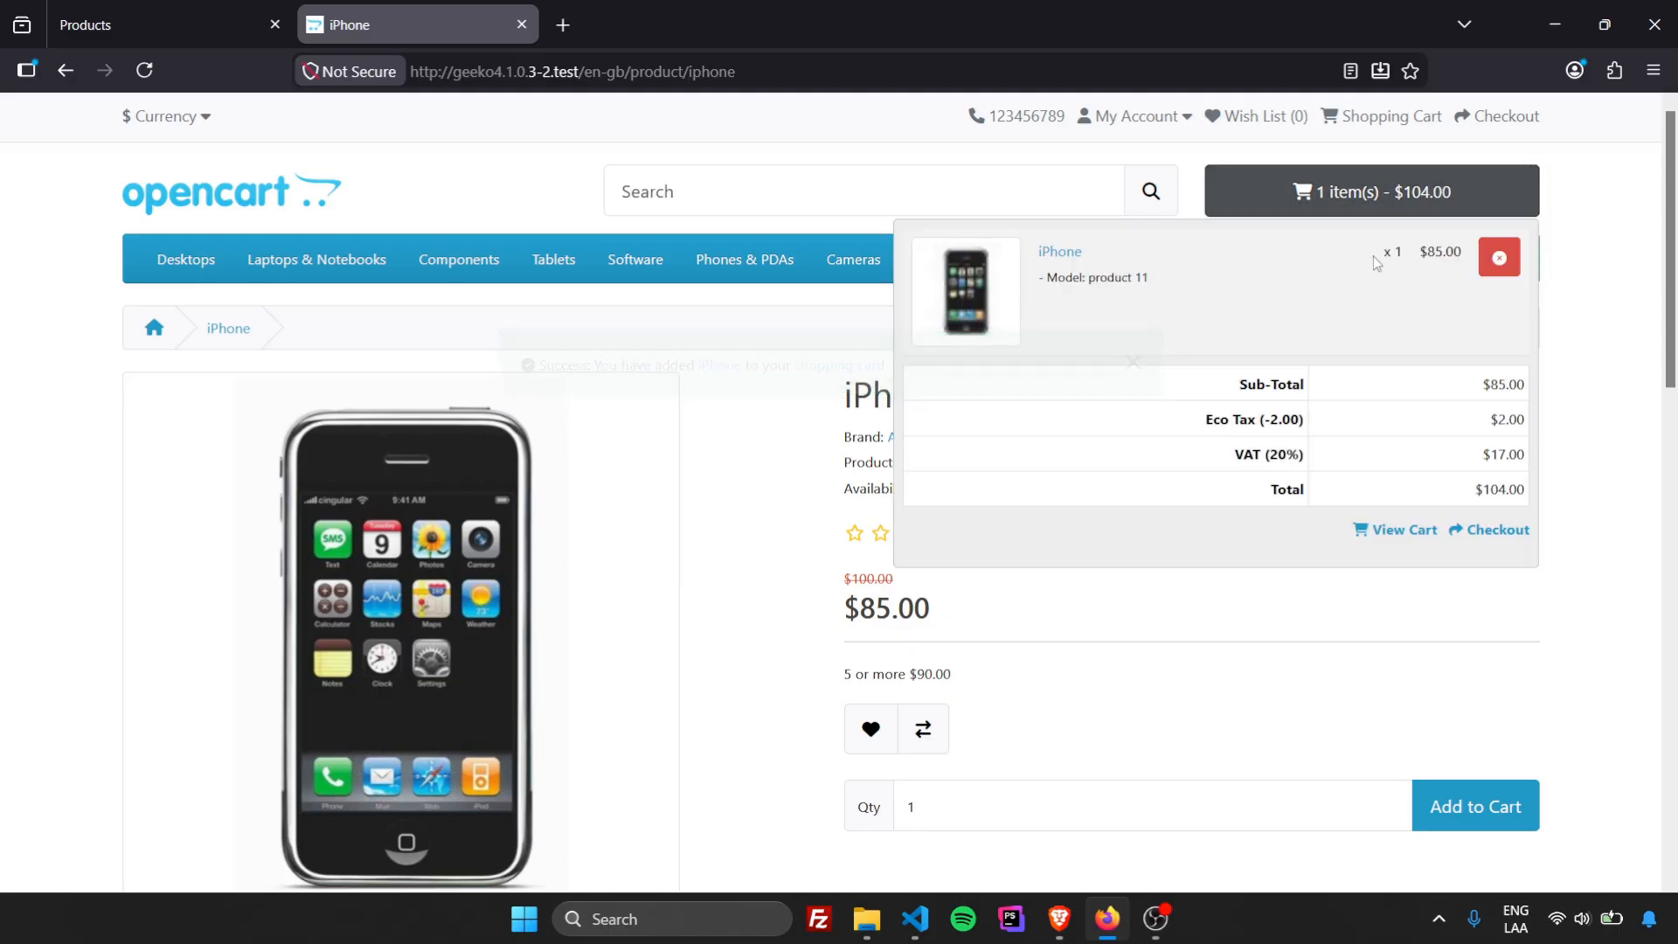
left_click(1311, 625)
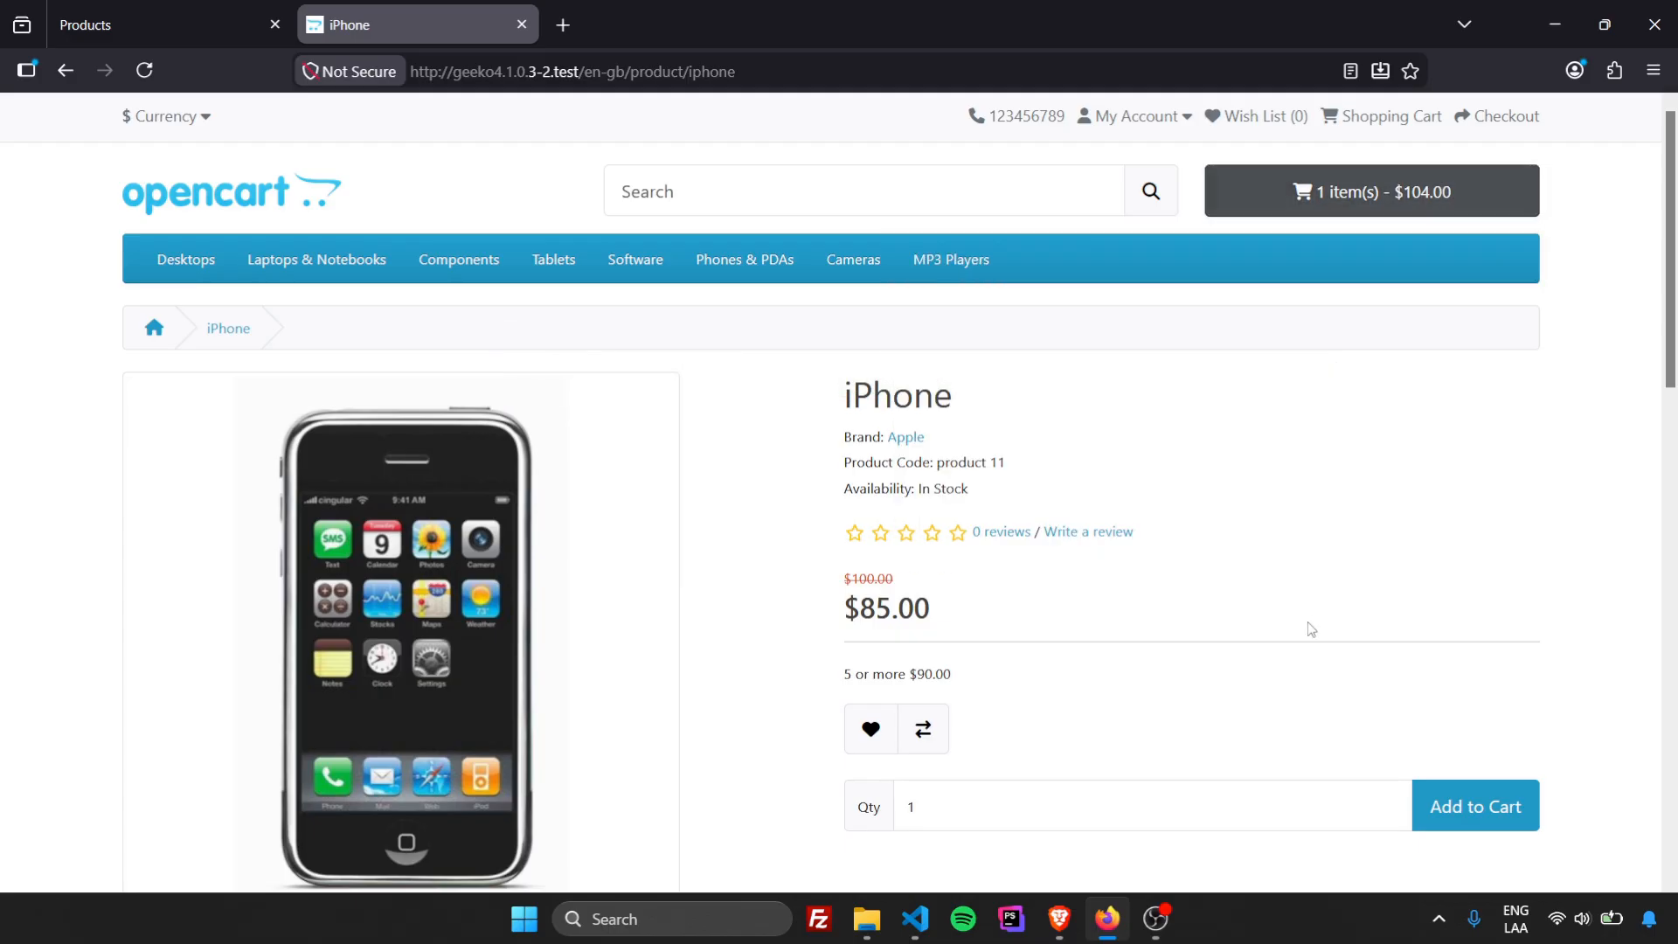
double_click(995, 797)
type("4")
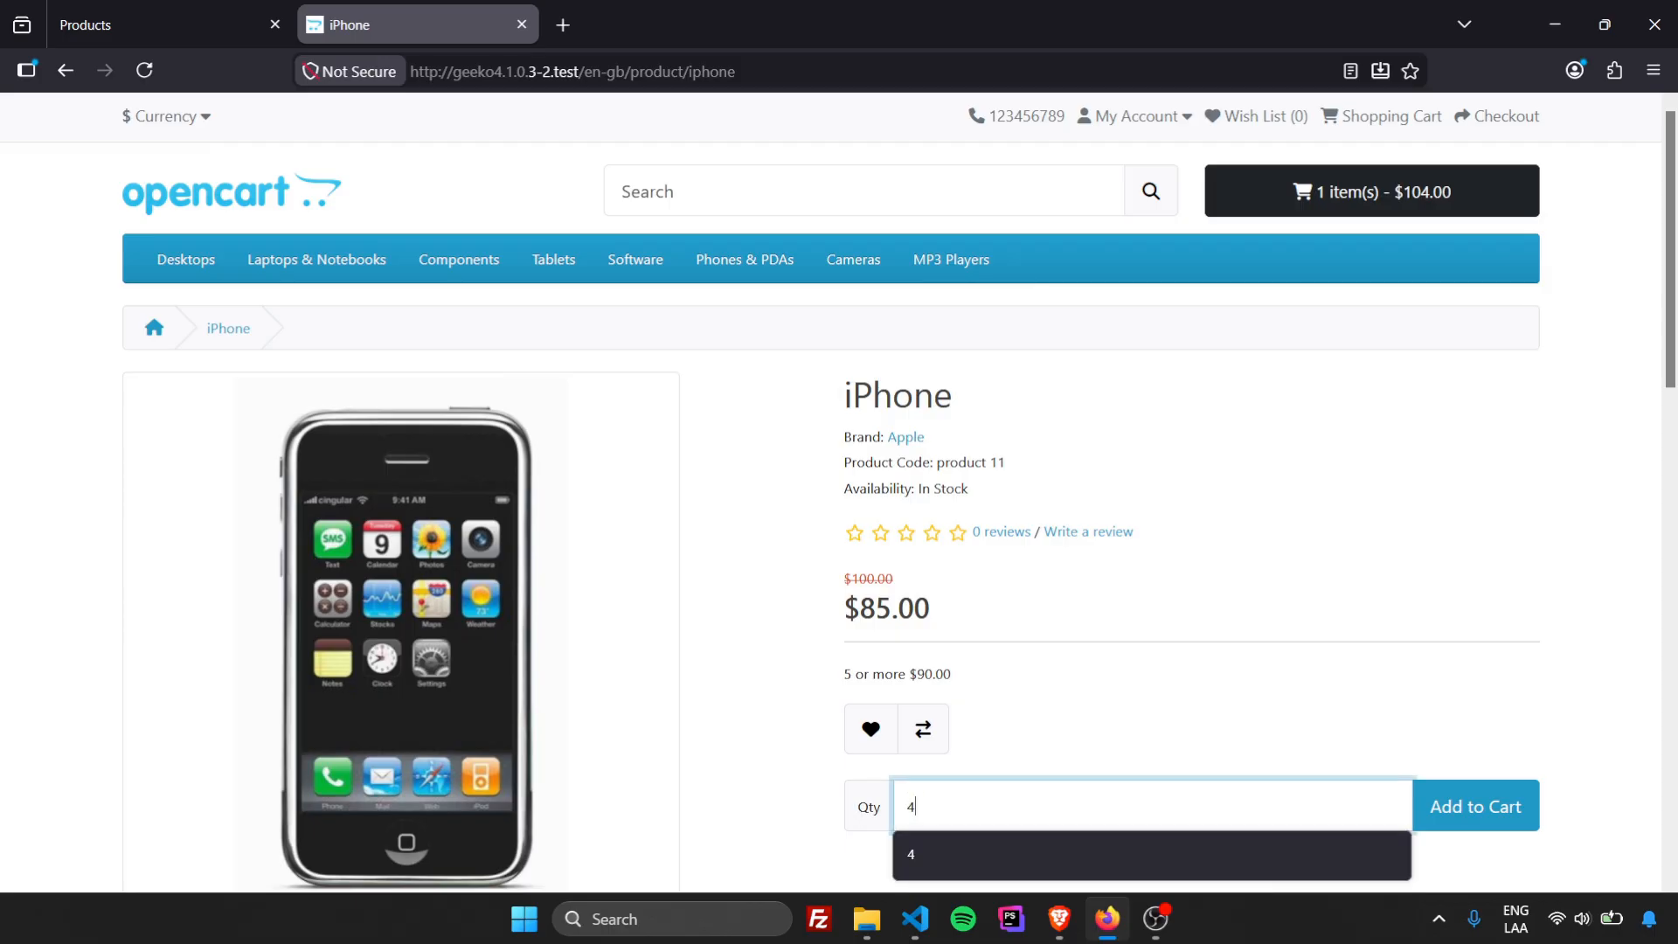
left_click(1398, 734)
left_click(1482, 799)
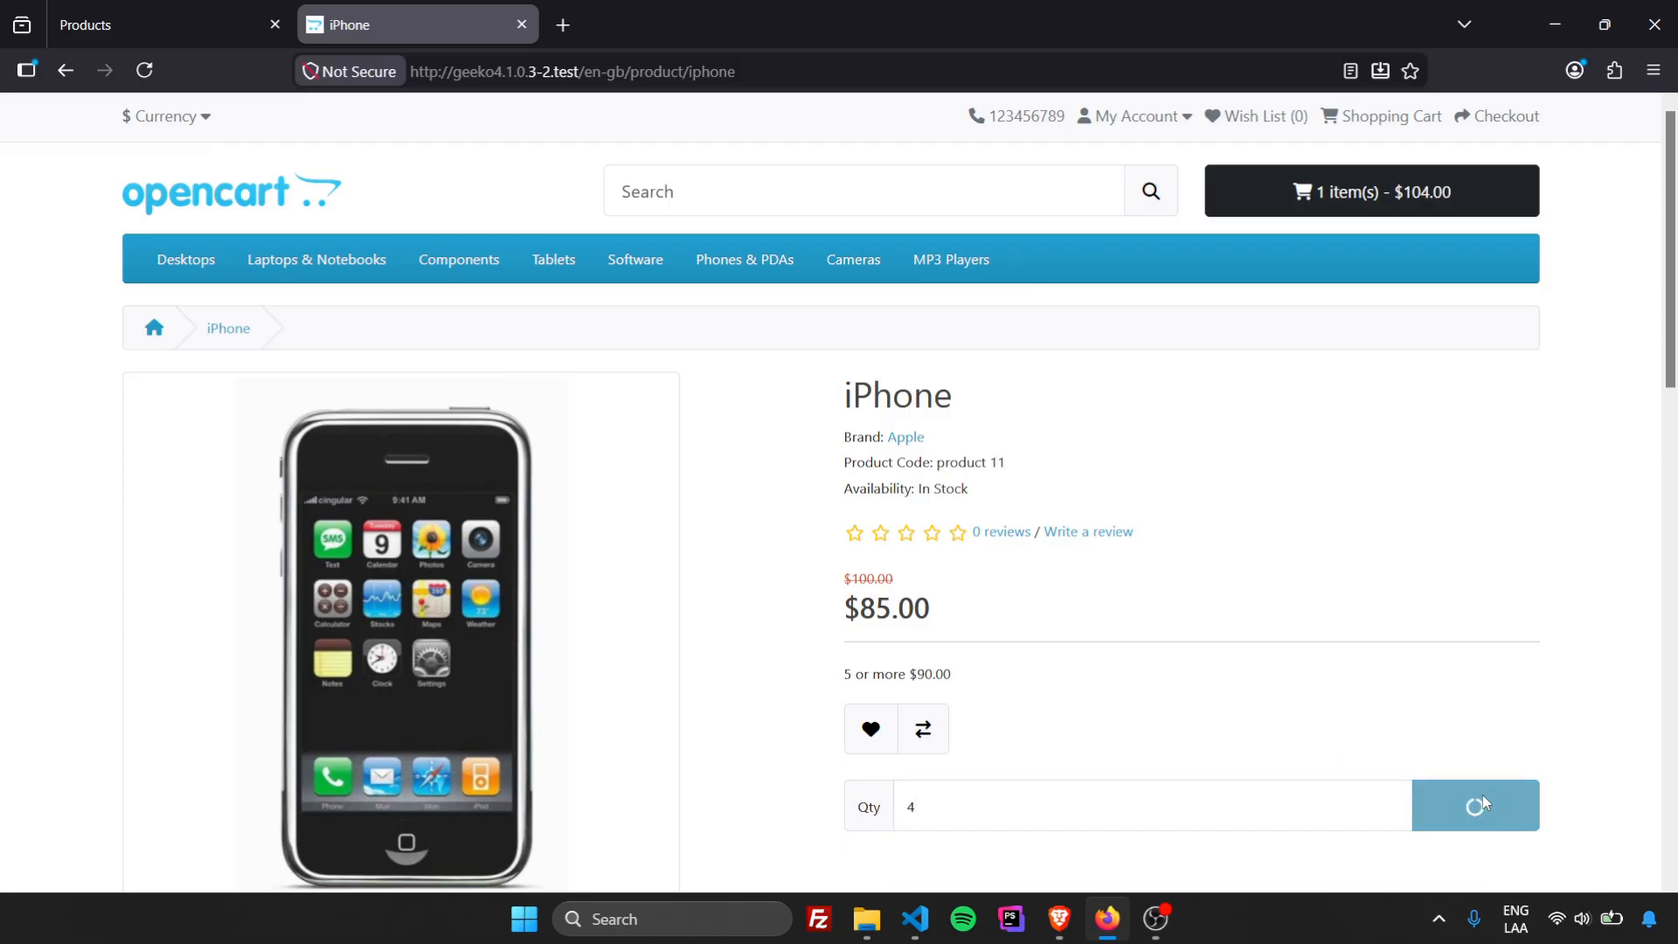
- Compare the iPhone's price in the cart with the product page's quantity discount, and return to the product's discount settings in the admin
left_click(1427, 185)
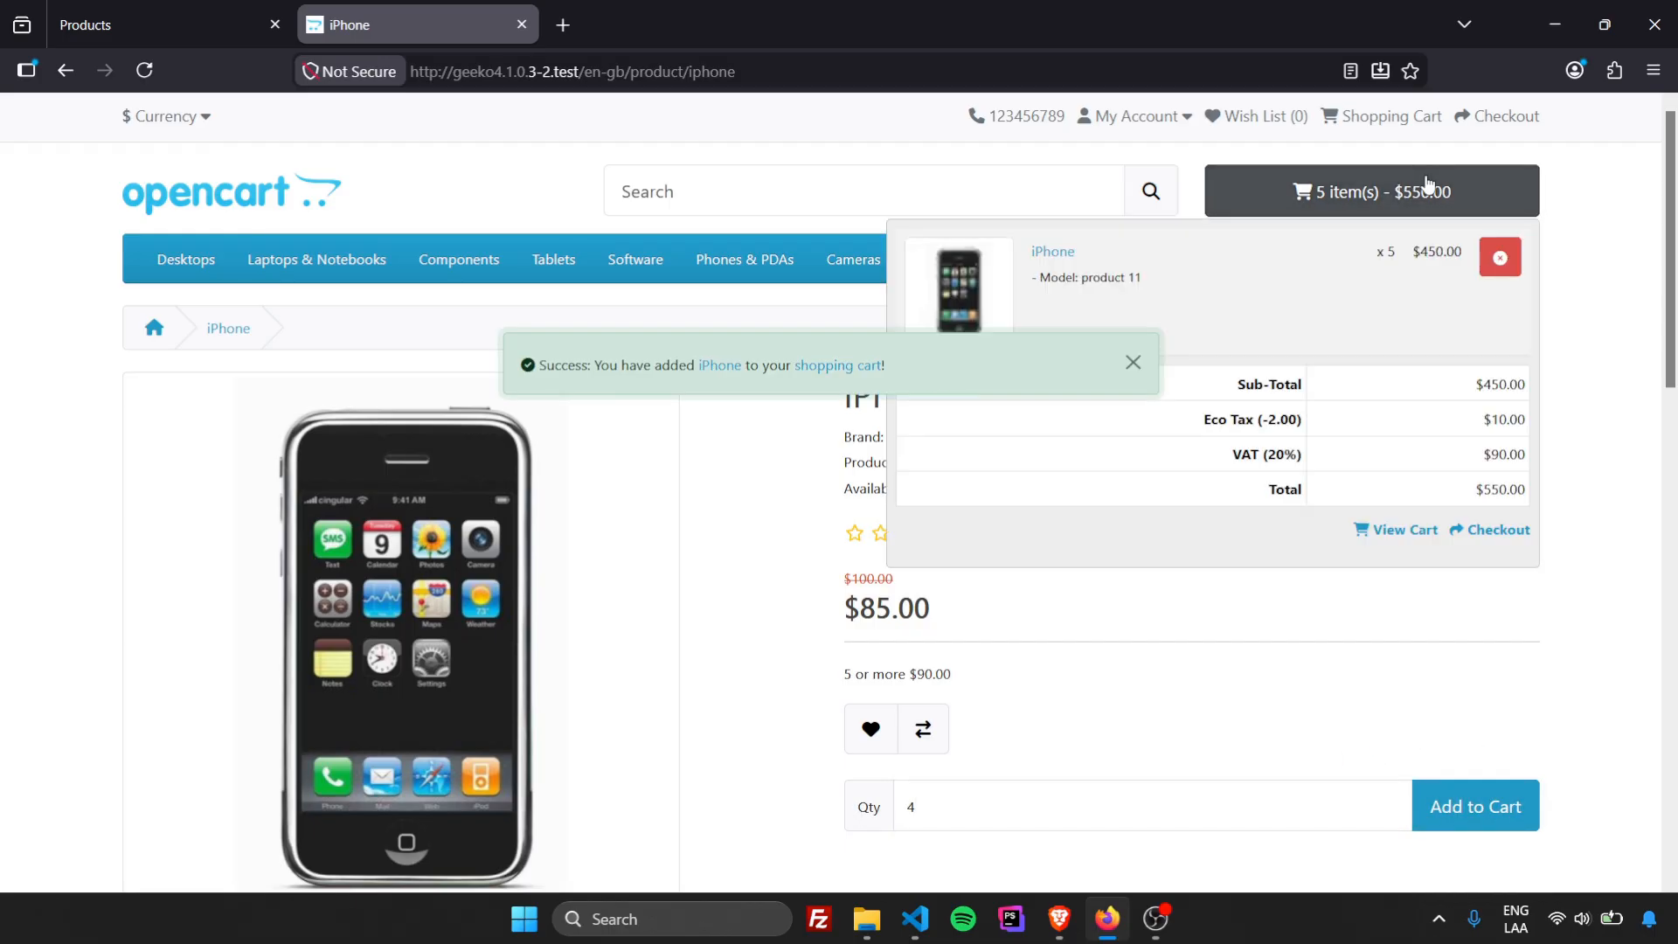
left_click_drag(1413, 252, 1447, 262)
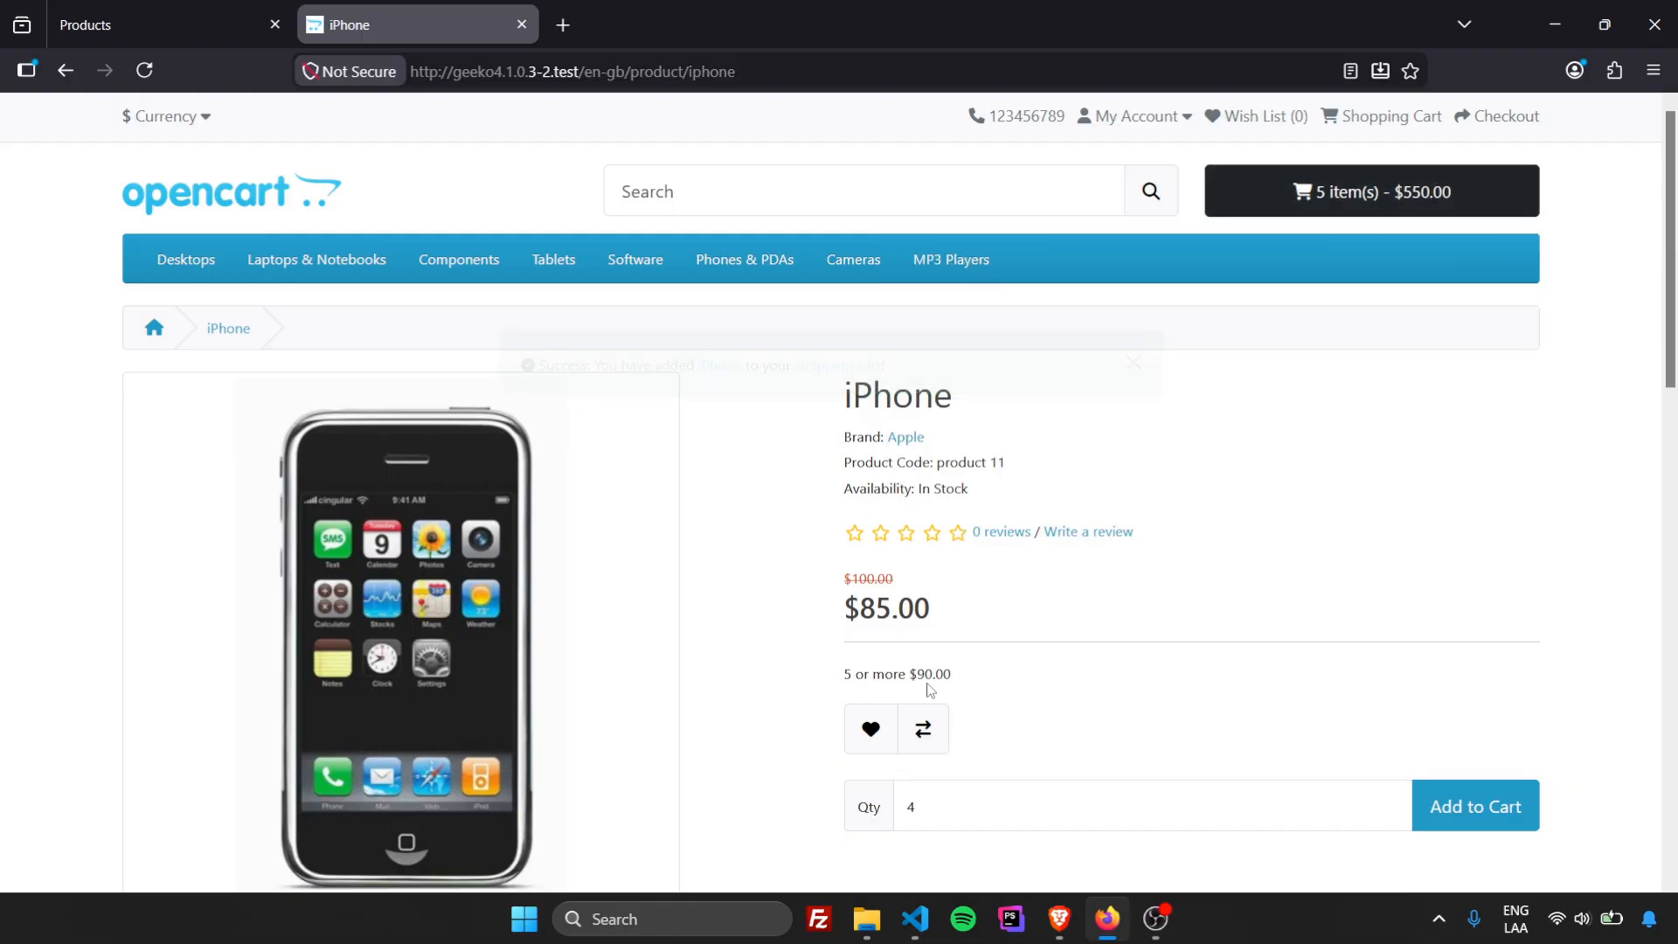
left_click_drag(909, 674, 936, 676)
left_click(990, 683)
left_click(222, 25)
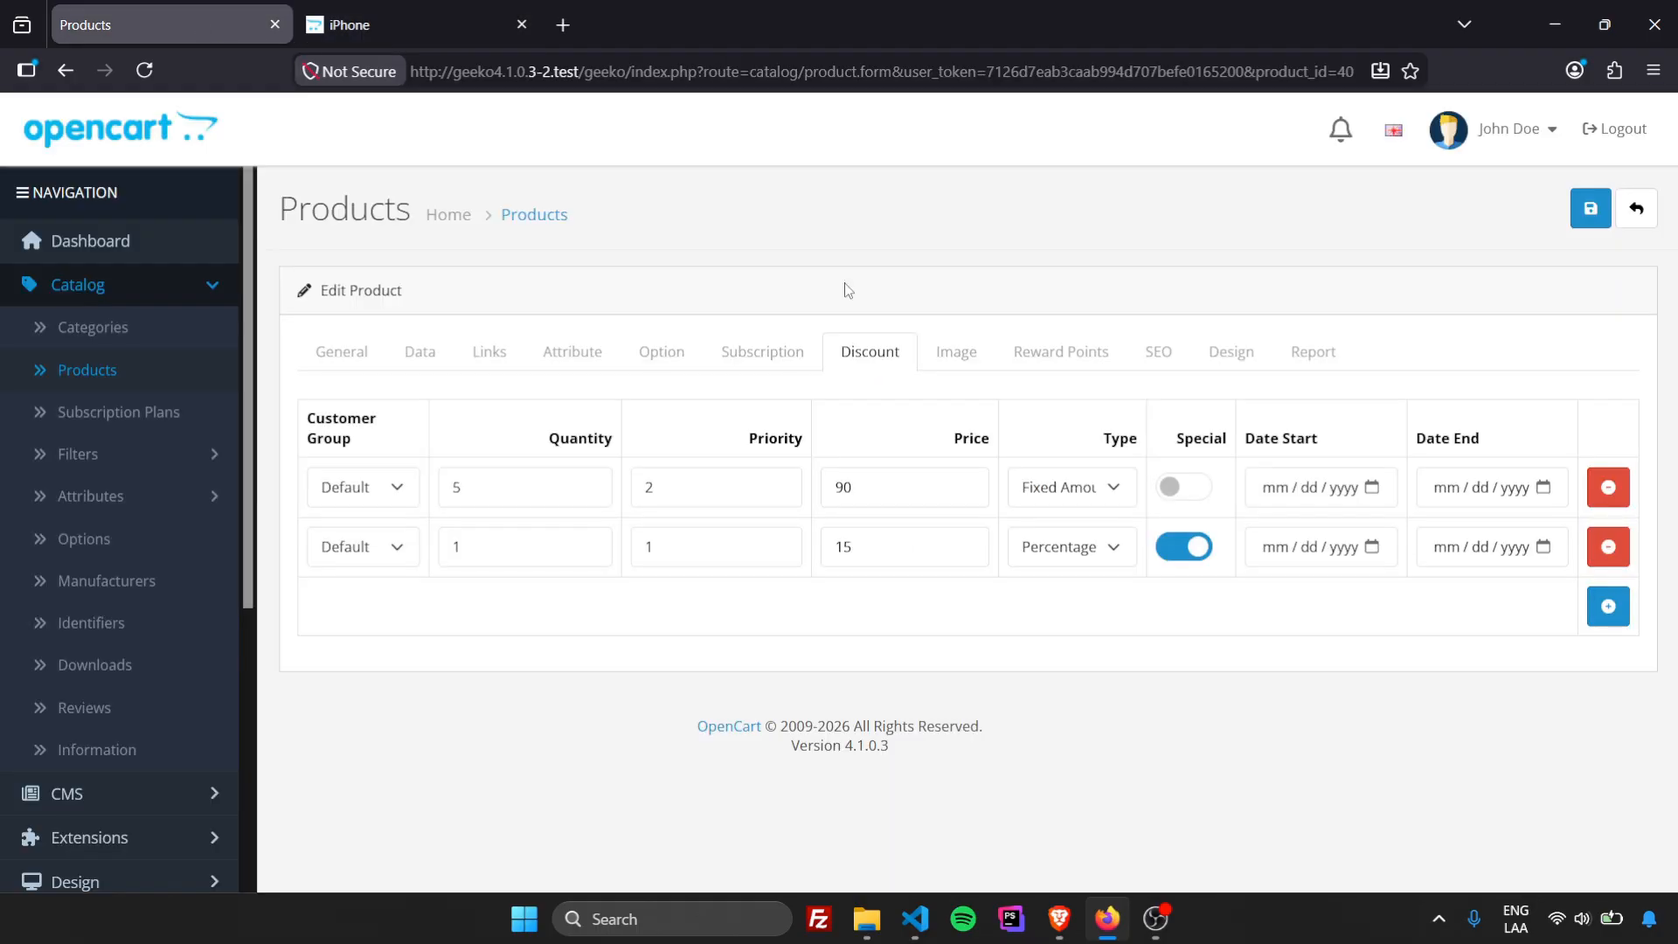